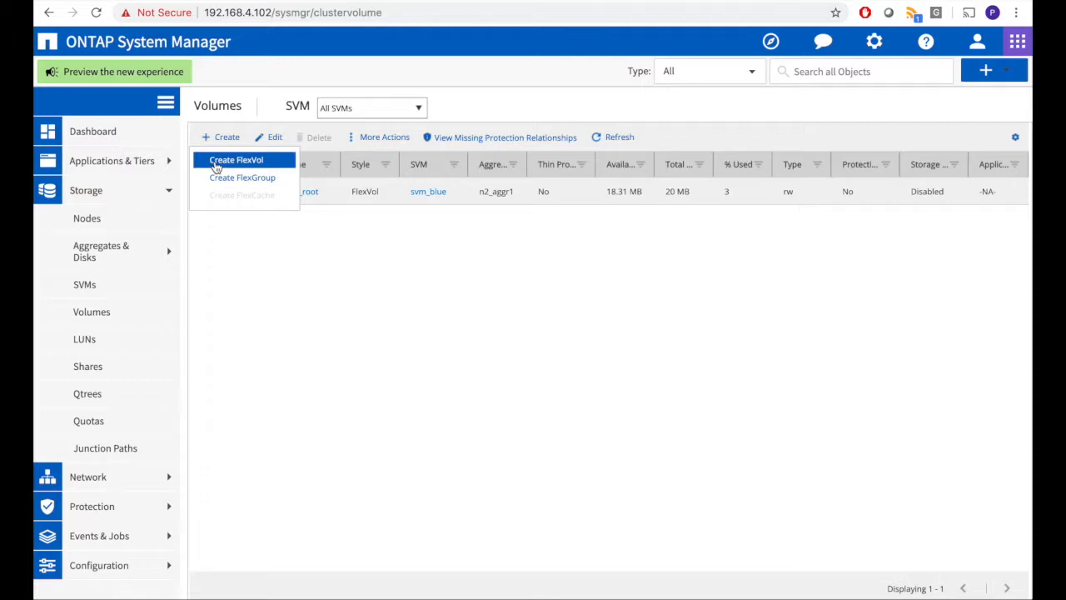
- Start creating a FlexVol volume in the svm_blue SVM
left_click(216, 164)
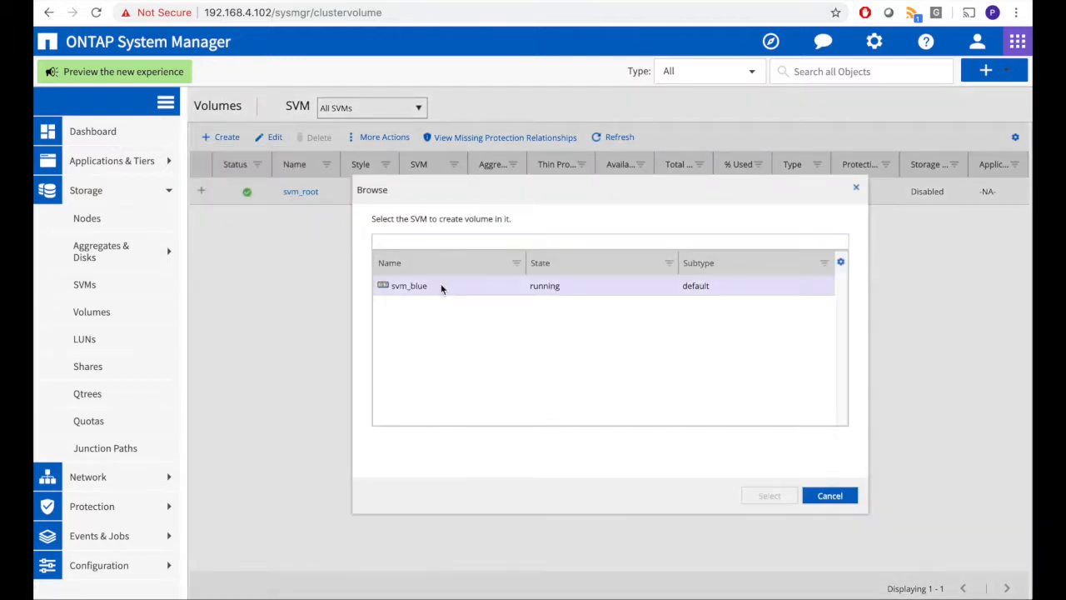
left_click(441, 286)
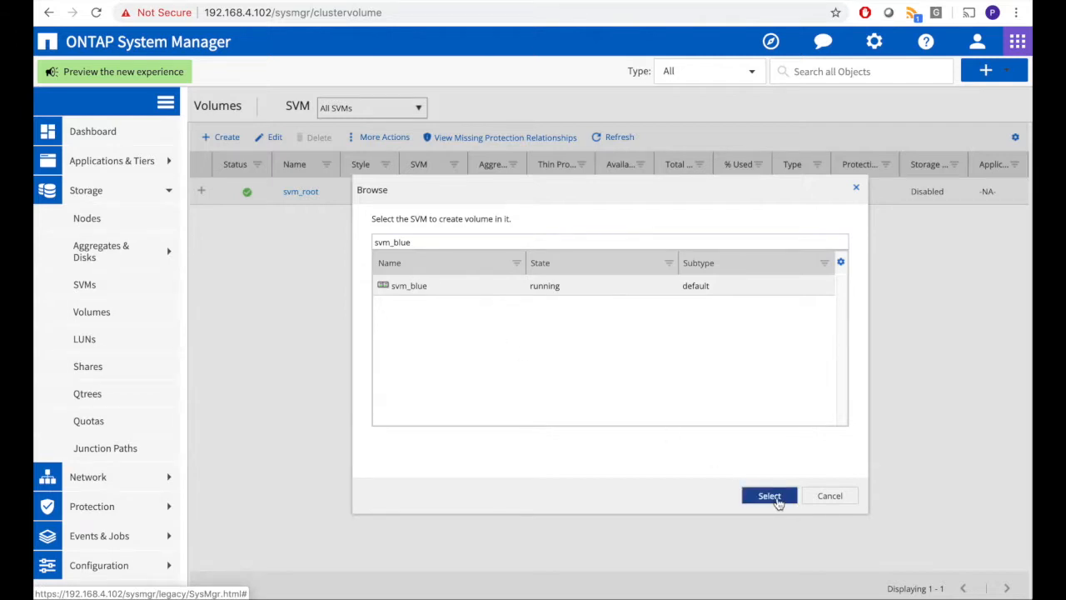
left_click(771, 497)
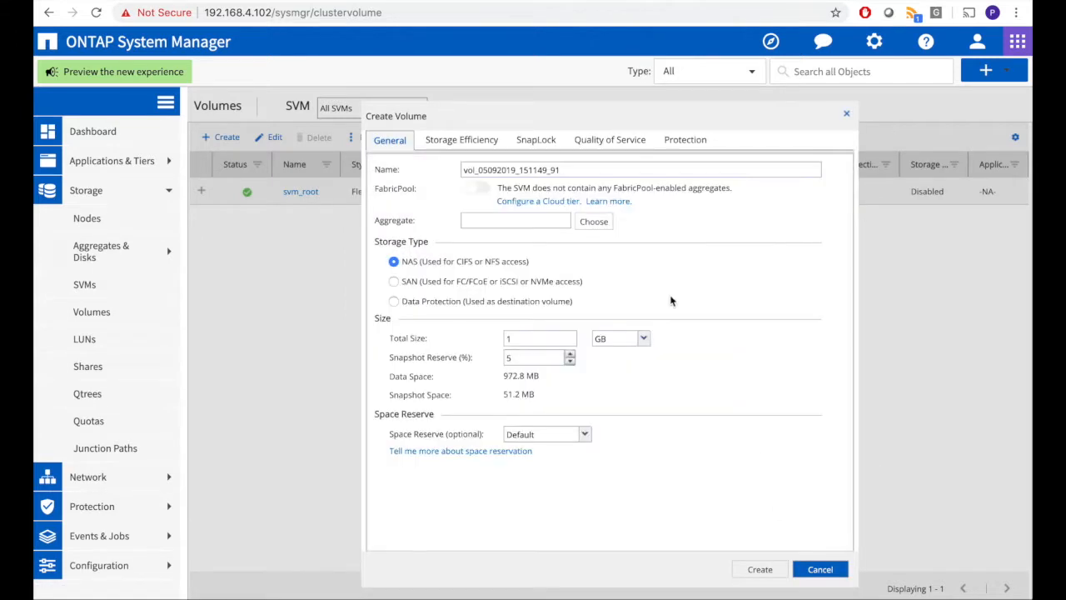
- Name the new volume thin, place it on aggregate n2_aggr1 and set its storage type to SAN
left_click_drag(559, 168, 288, 143)
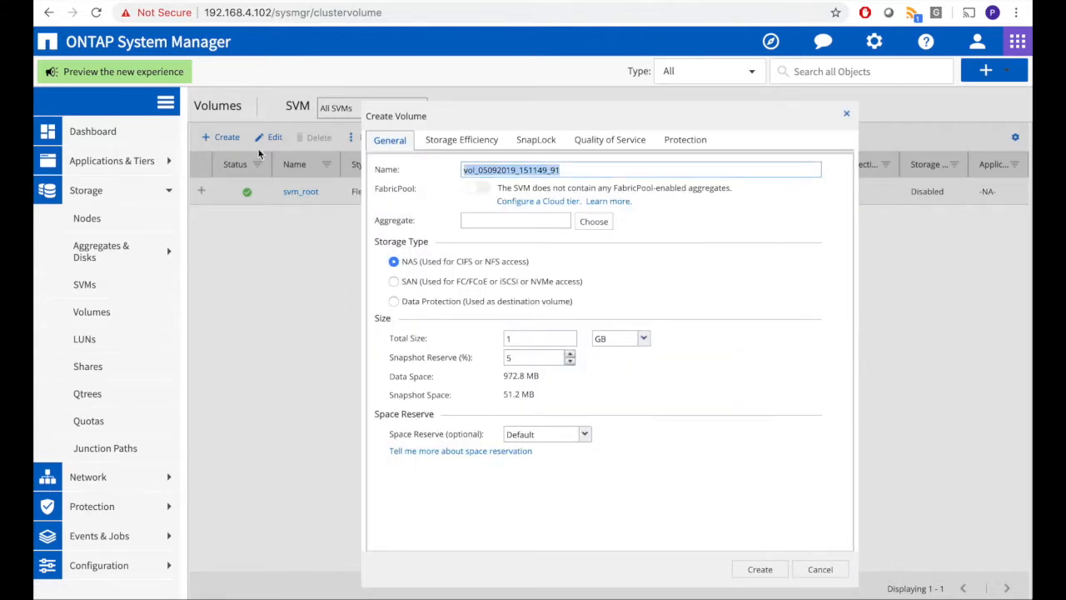
type("thin")
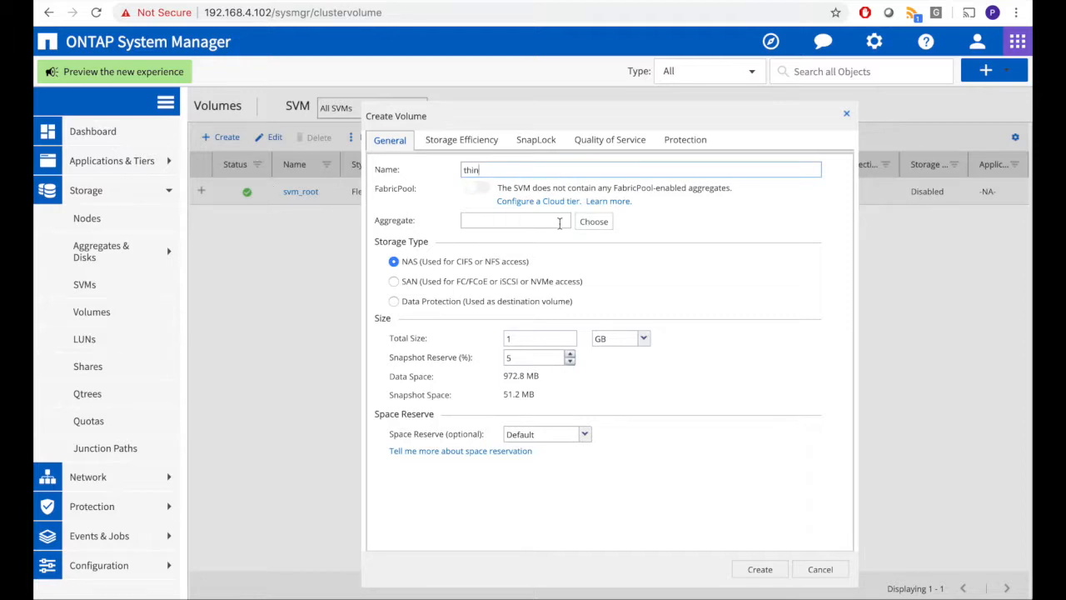
left_click(591, 223)
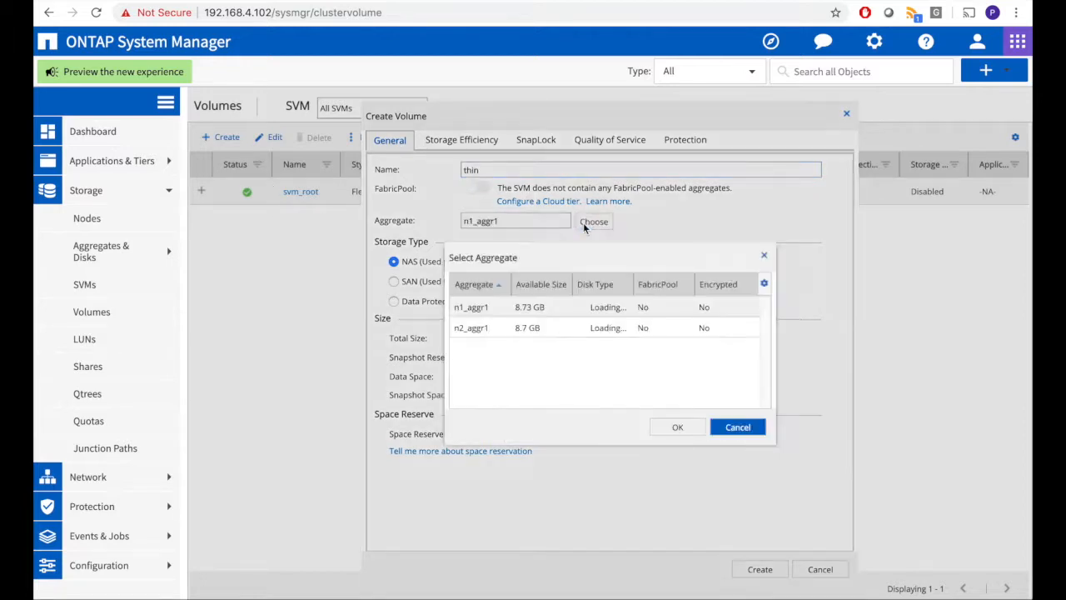
left_click(578, 328)
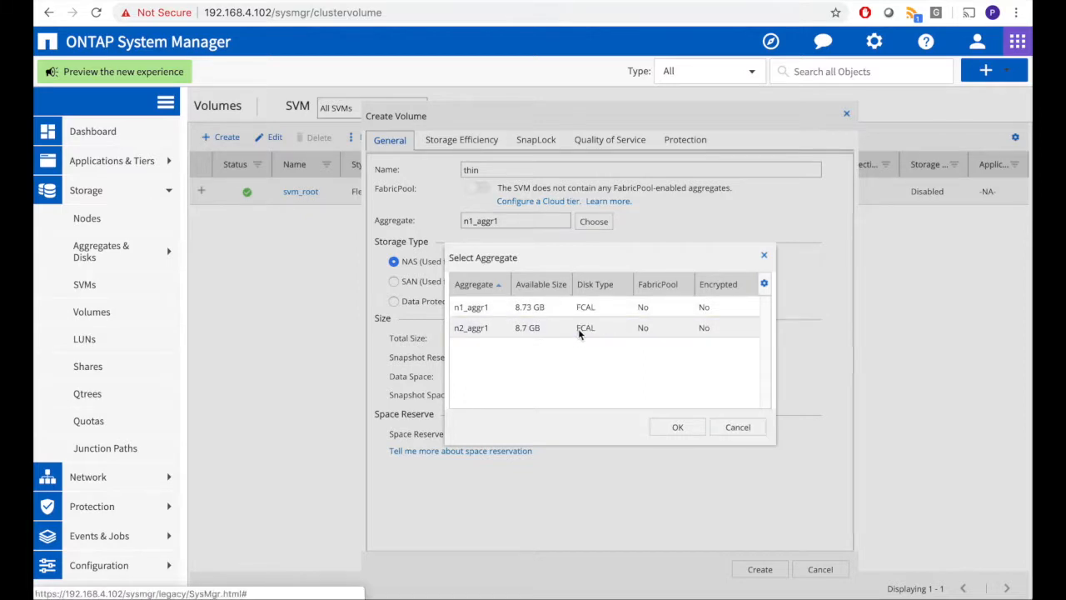
left_click(659, 427)
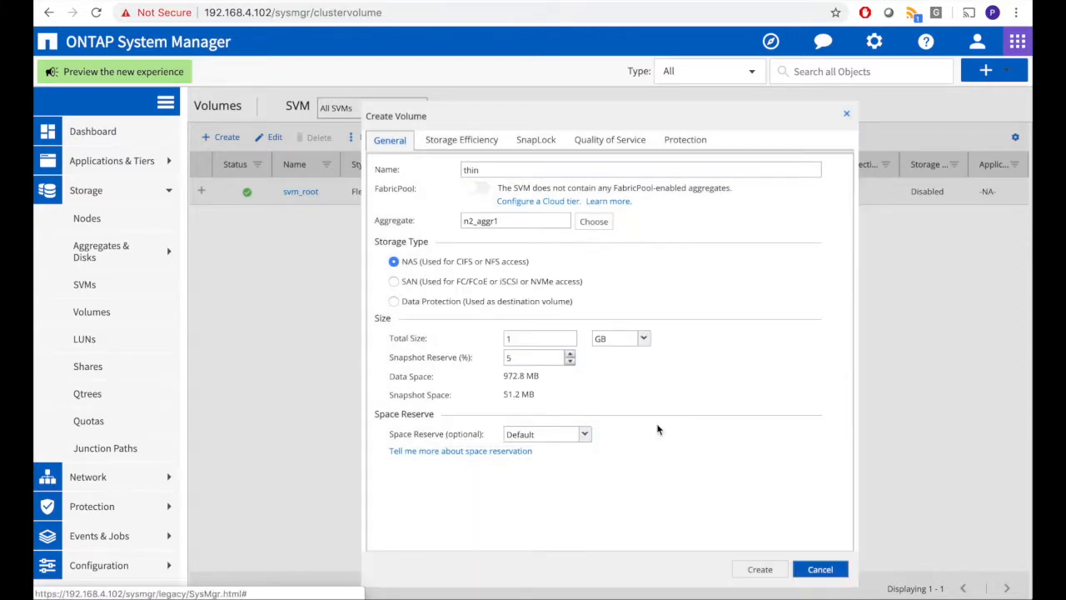
left_click(394, 281)
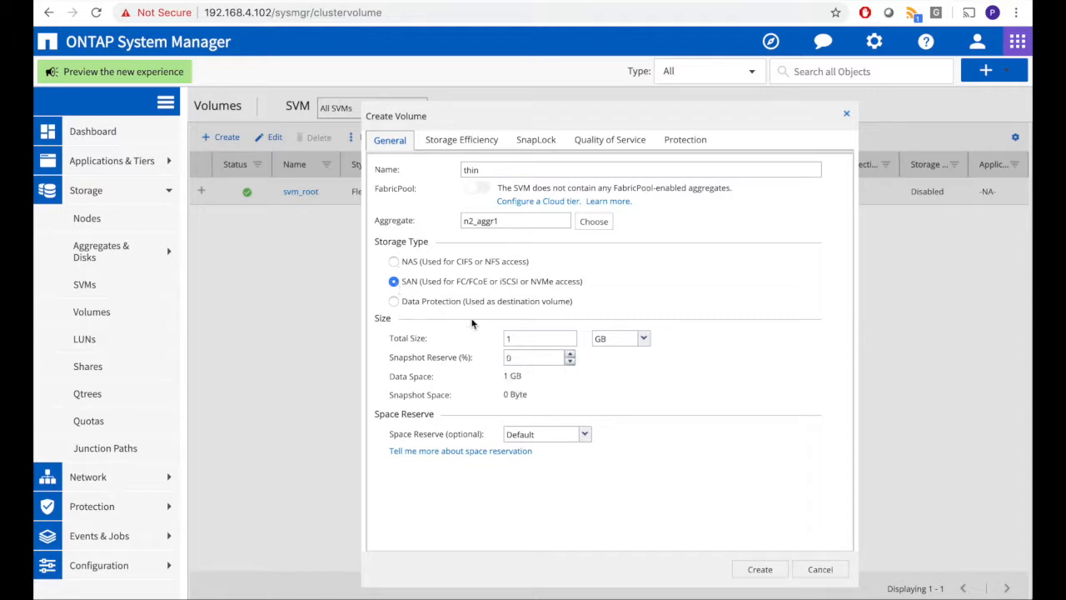
- Set the total size to 4 GB with thin-provisioned space reserve and create the volume
left_click_drag(524, 342, 488, 341)
type("4")
left_click(585, 434)
left_click(572, 465)
left_click(759, 570)
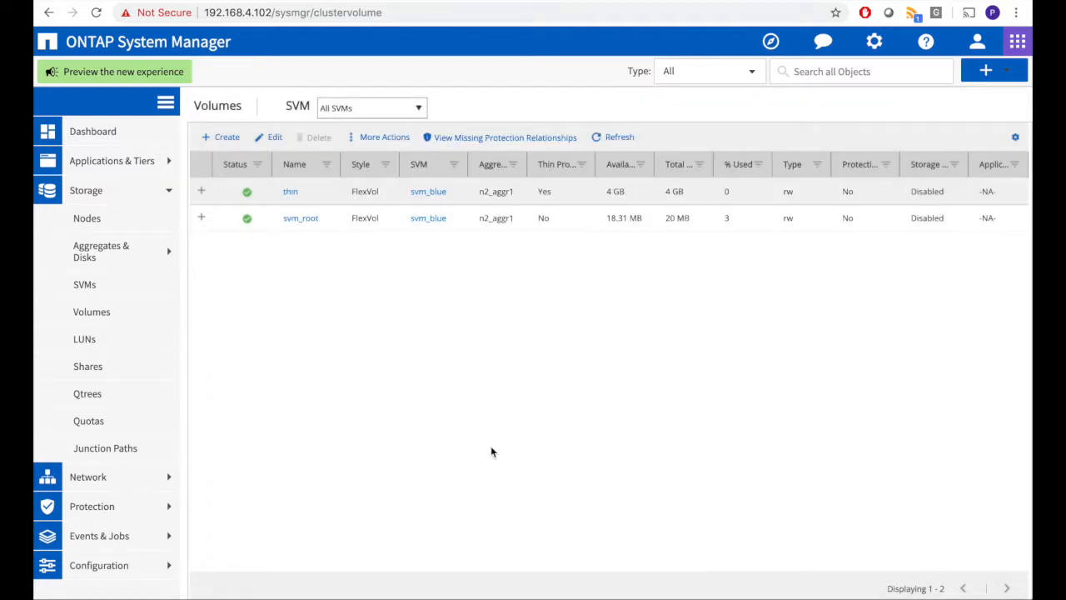
- Check the space usage of the aggregates after adding the thin volume and return to the volume list
left_click(171, 255)
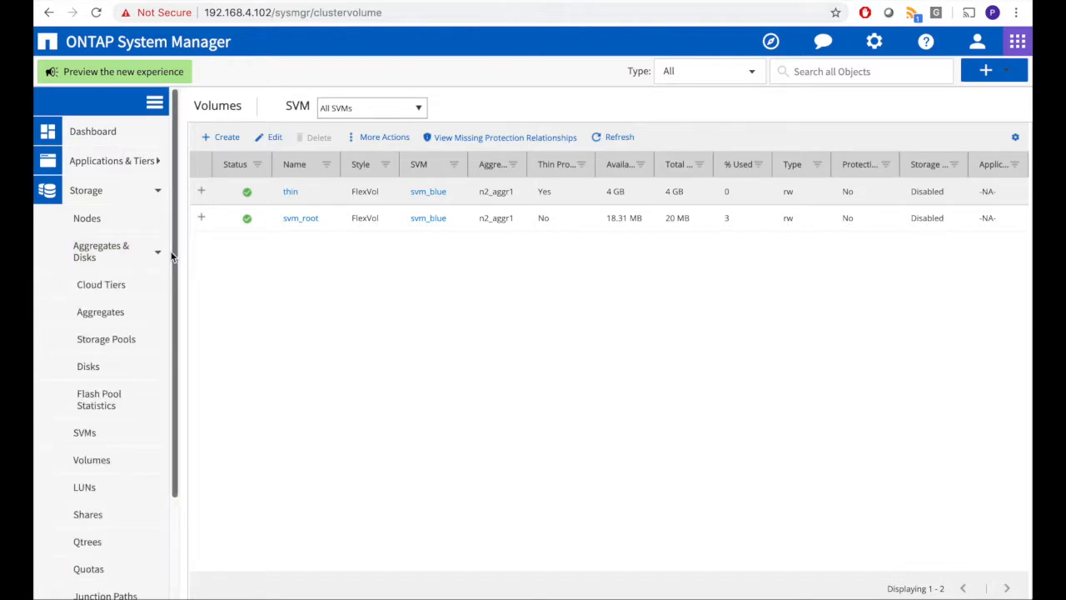
left_click(157, 317)
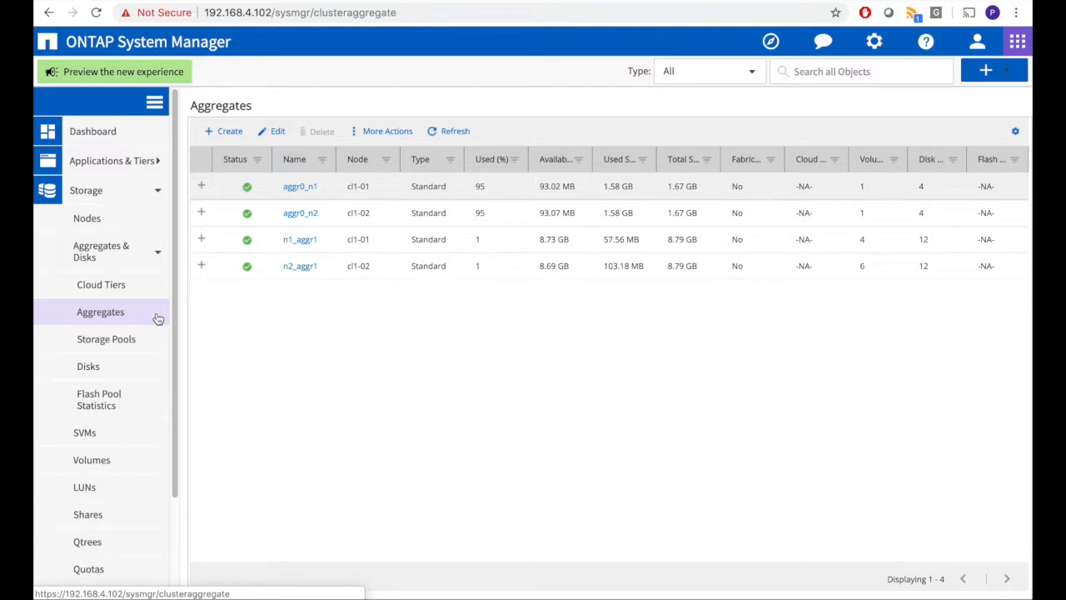
left_click(158, 251)
left_click(159, 315)
- Start creating a second FlexVol volume in the svm_blue SVM
left_click(221, 139)
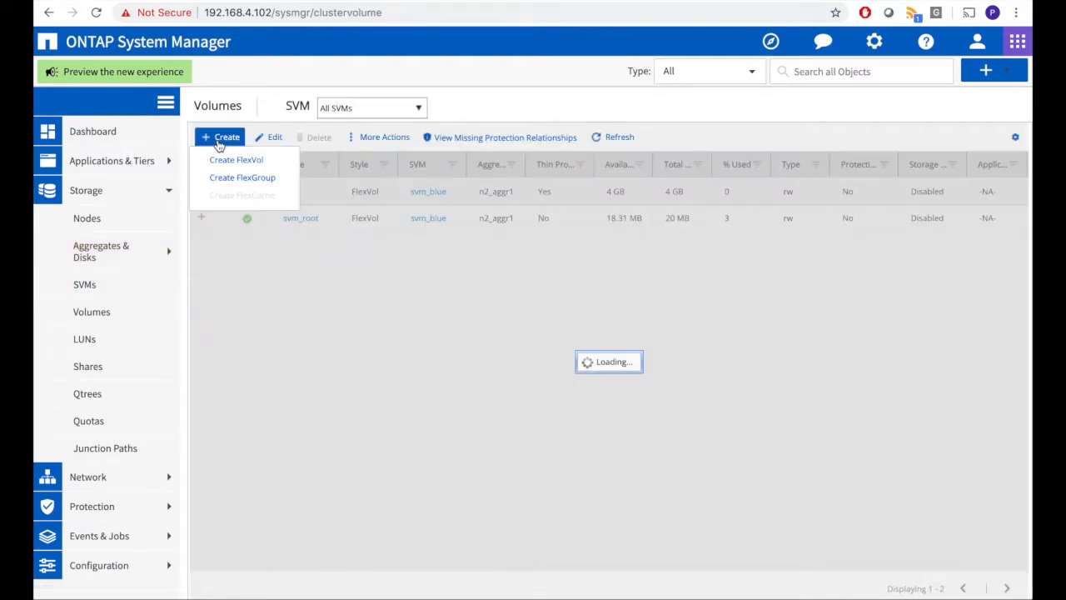
left_click(230, 160)
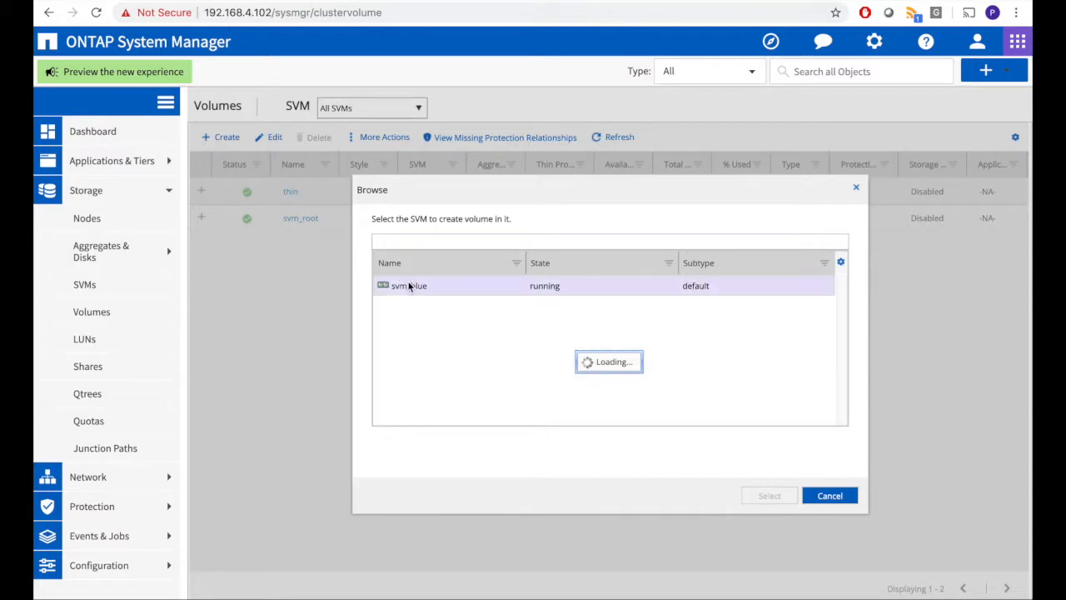
left_click(409, 285)
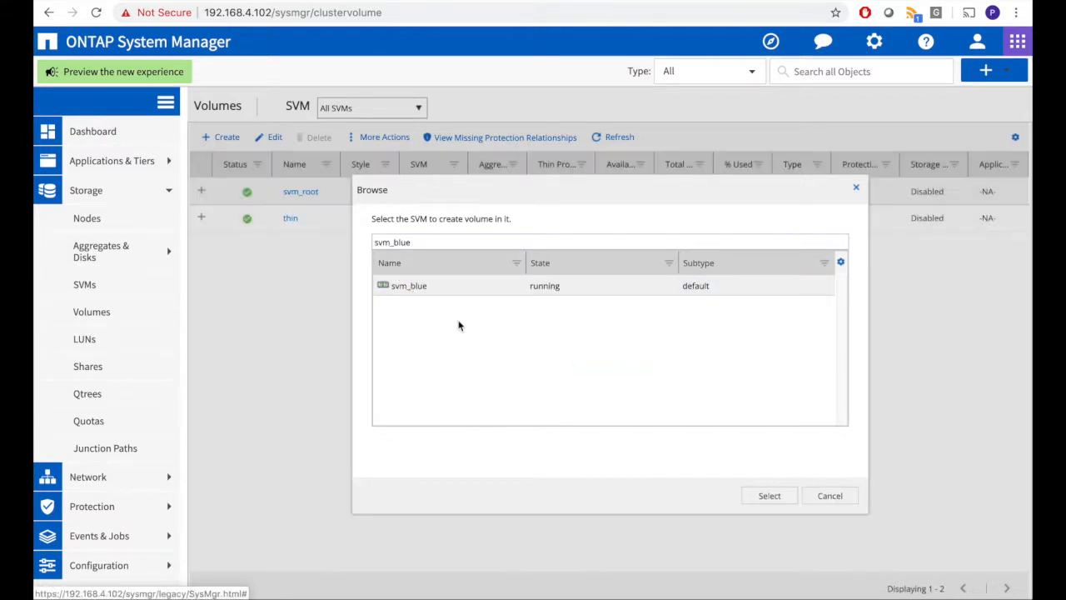
left_click(770, 495)
- Set the second volume's storage type to SAN, name it thick and place it on aggregate n2_aggr1
left_click(396, 281)
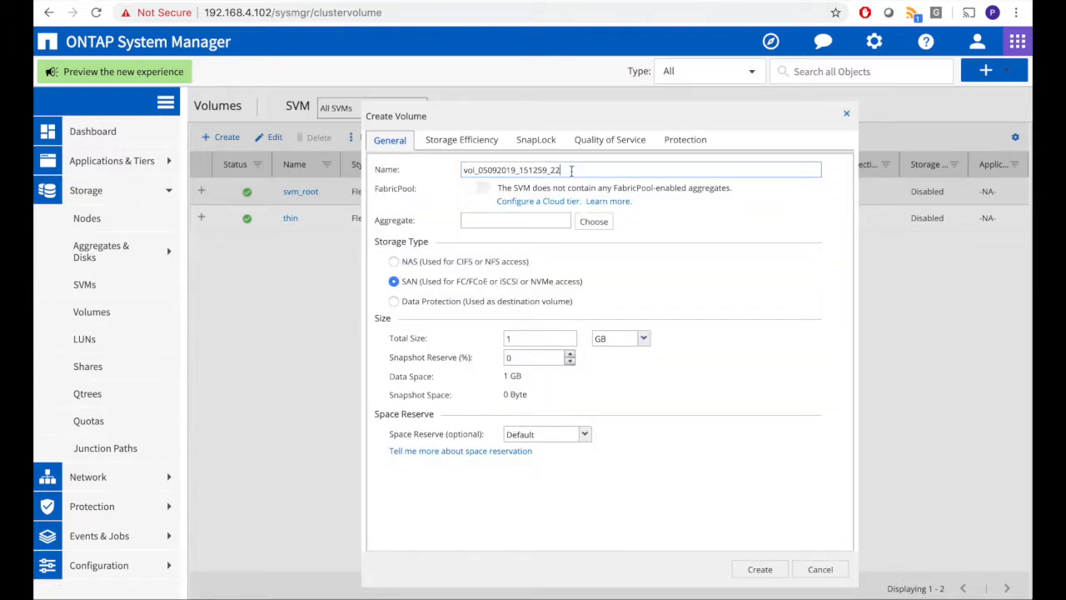
key("ctrl+a")
type("thick")
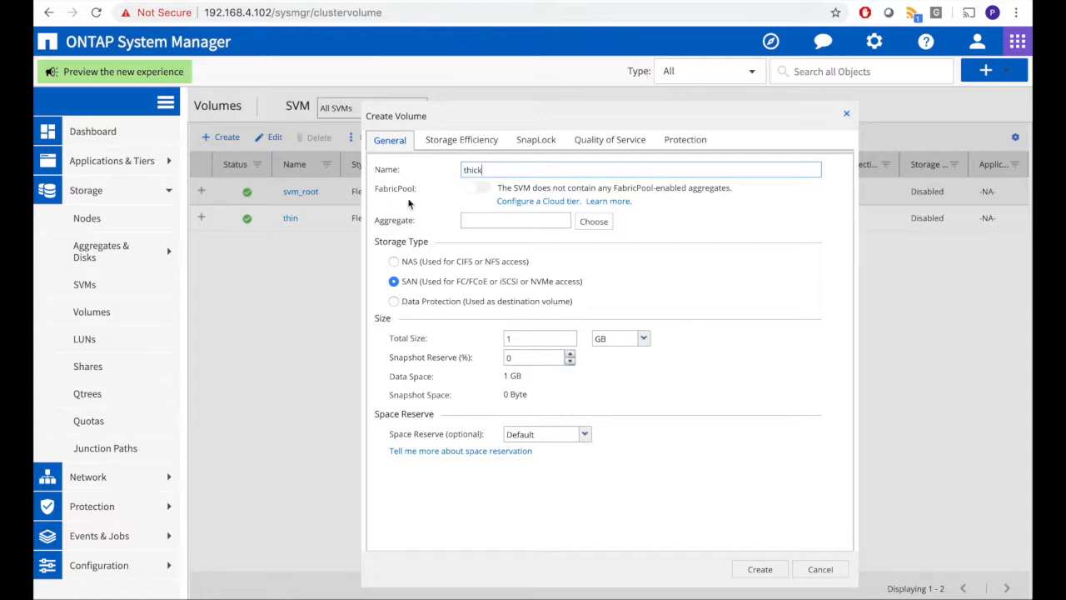
left_click(587, 222)
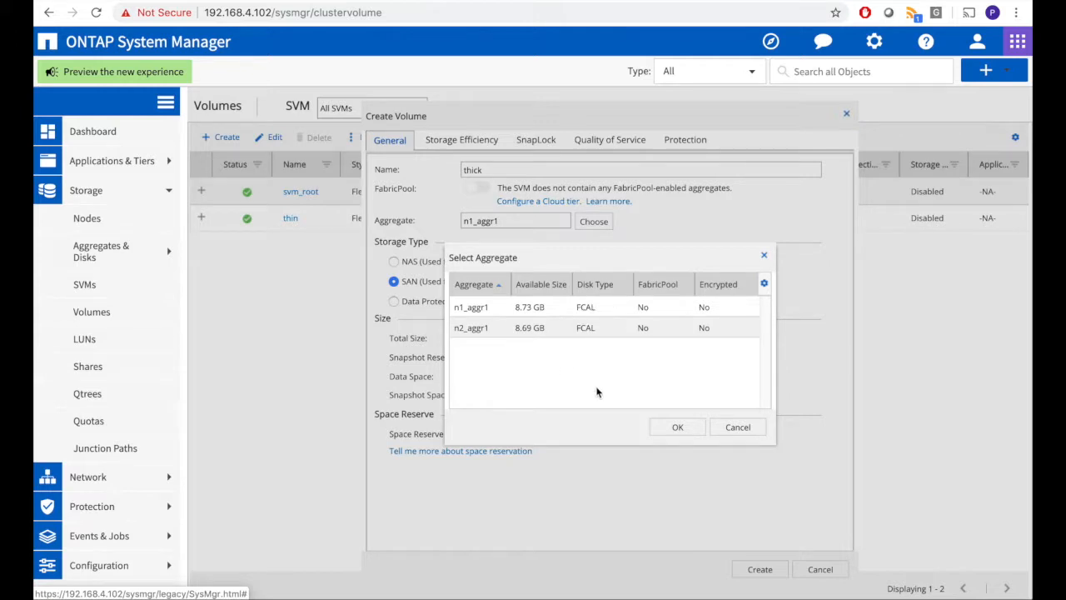
left_click(677, 426)
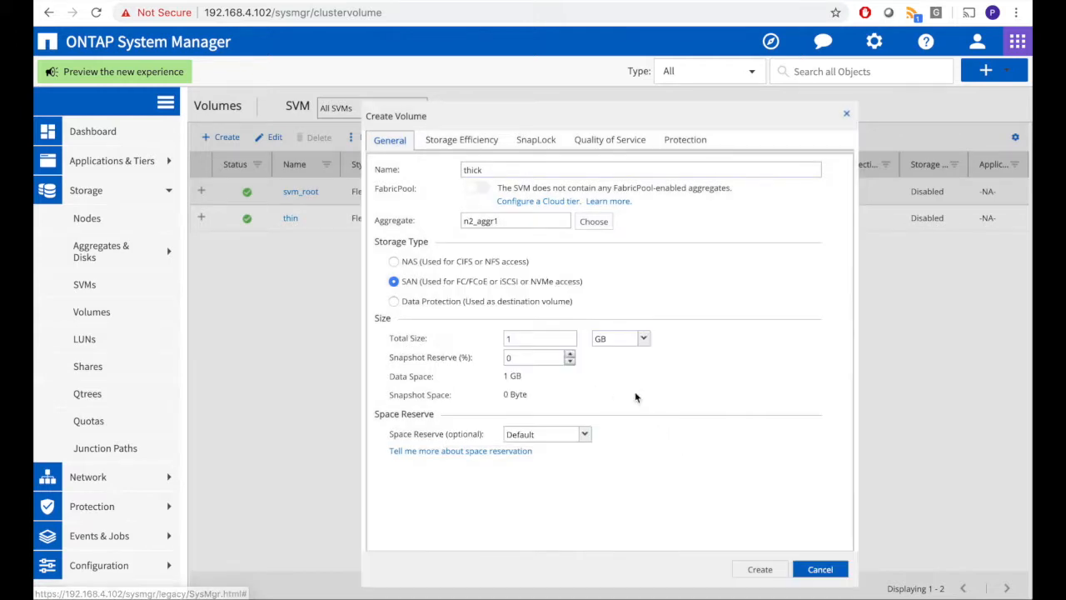
- Set the thick volume's total size to 4 GB with Thick Provisioned space reserve and create it
double_click(520, 341)
type("4")
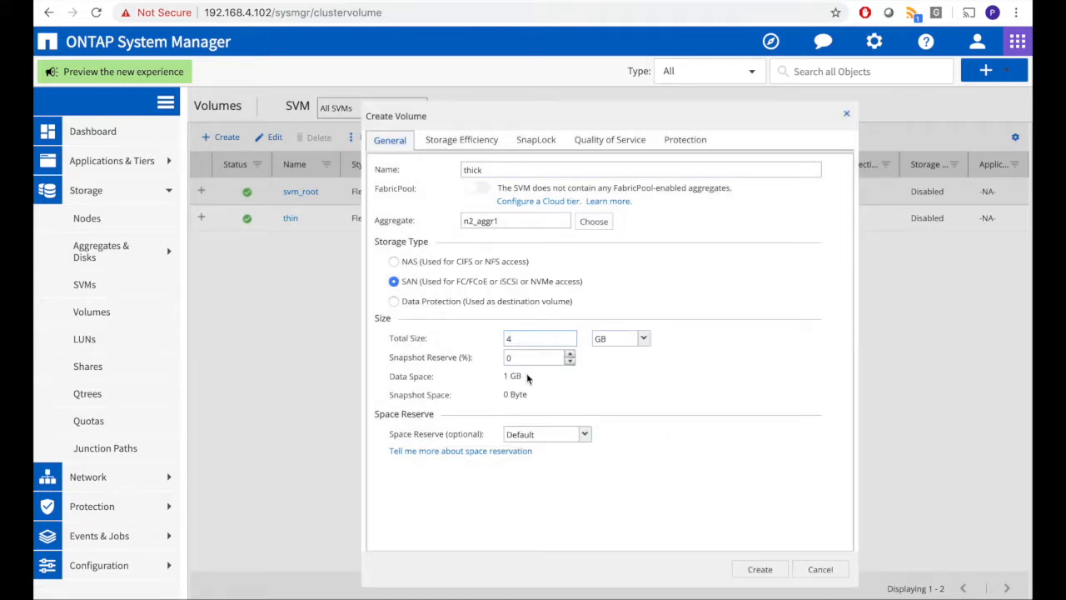
left_click(584, 434)
left_click(571, 482)
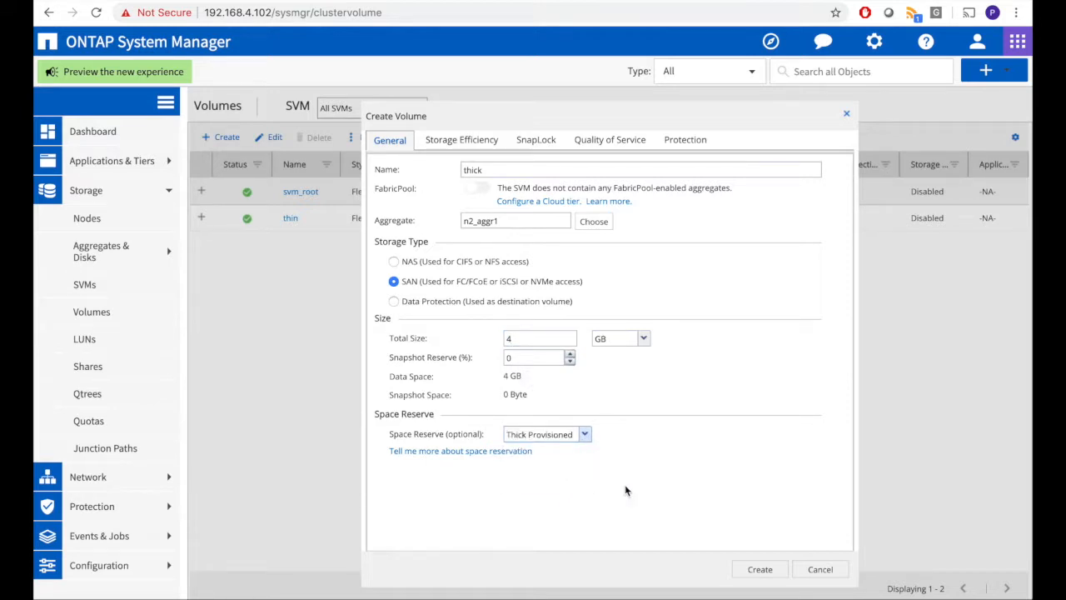
left_click(758, 570)
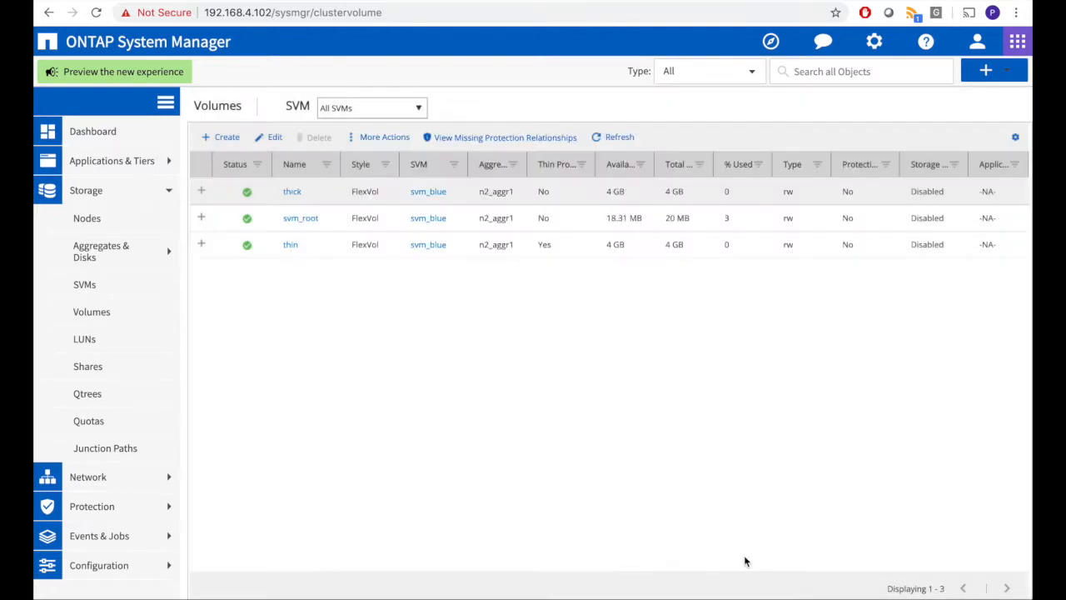
- Check the available and used space of aggregate n2_aggr1 again and return to the volume list
left_click(142, 264)
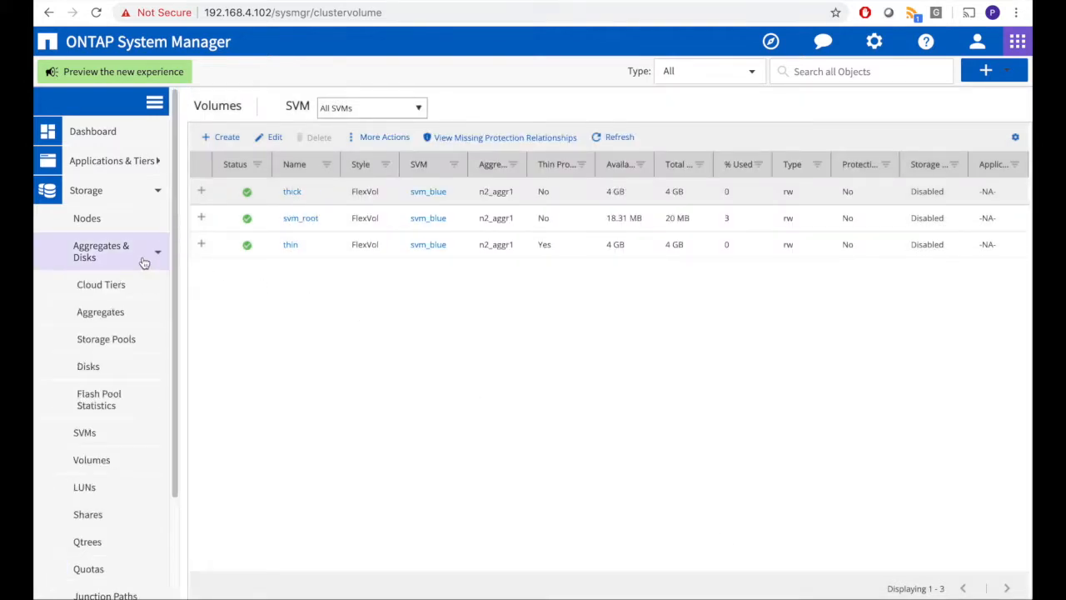
left_click(100, 312)
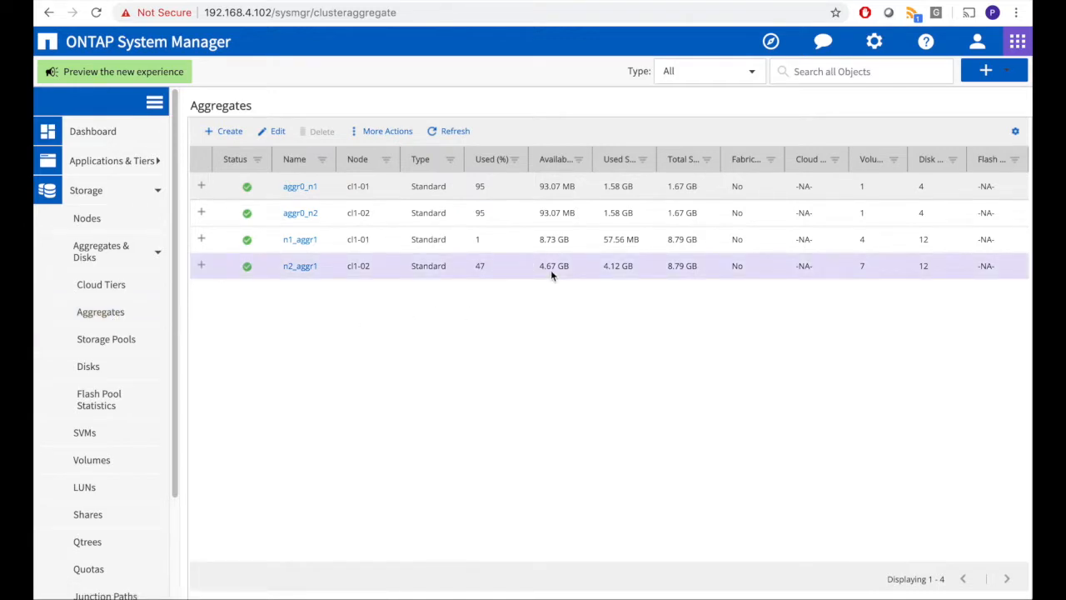
left_click(158, 256)
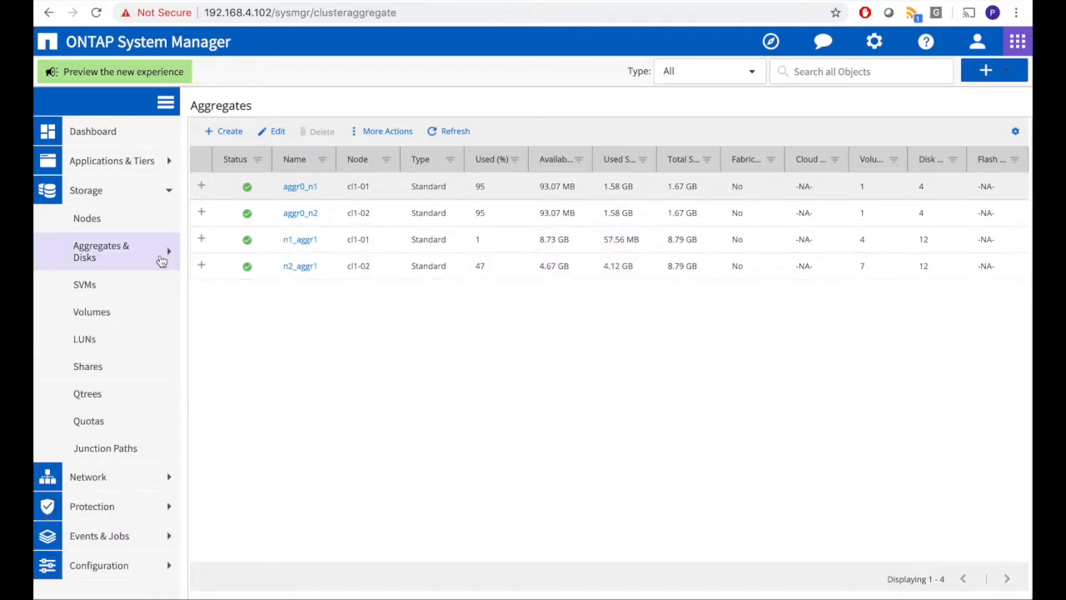
left_click(113, 316)
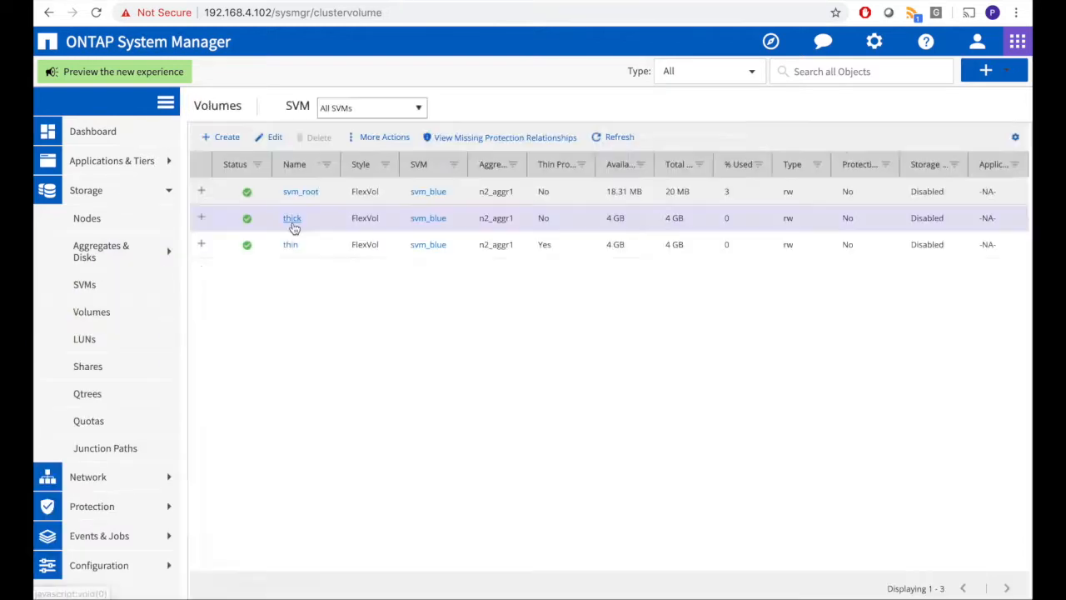
- Edit the thick volume, enabling configuration of UNIX permissions and granting write access to Group
right_click(294, 225)
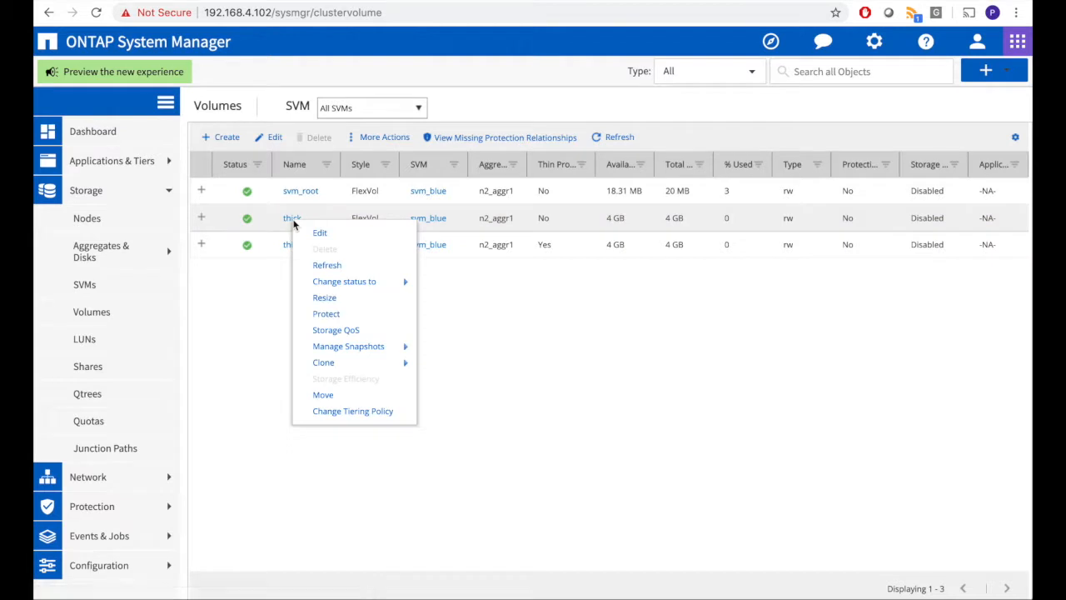
left_click(318, 234)
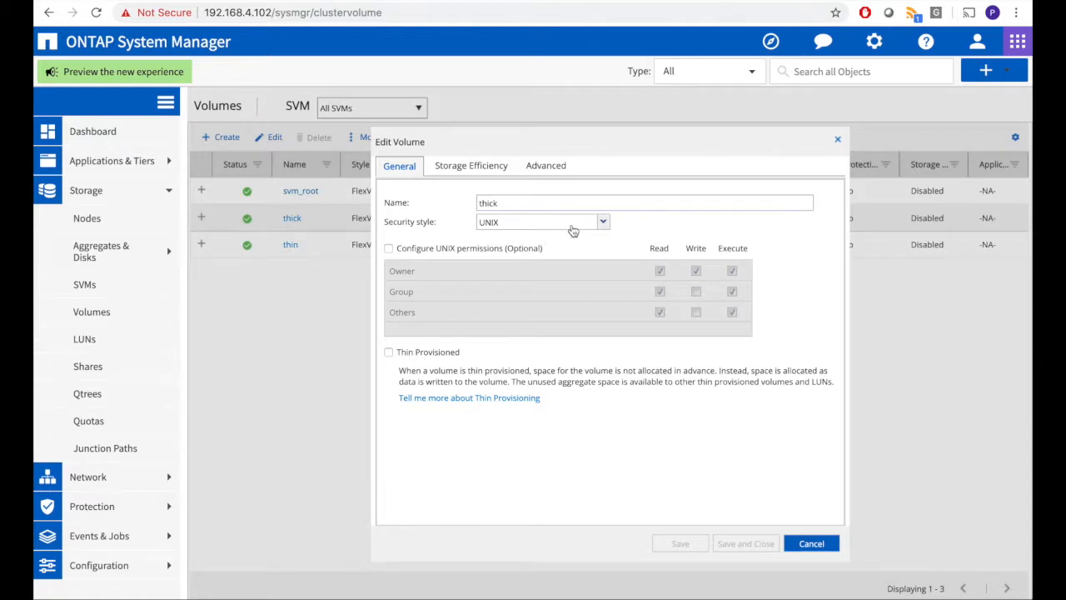
left_click(603, 223)
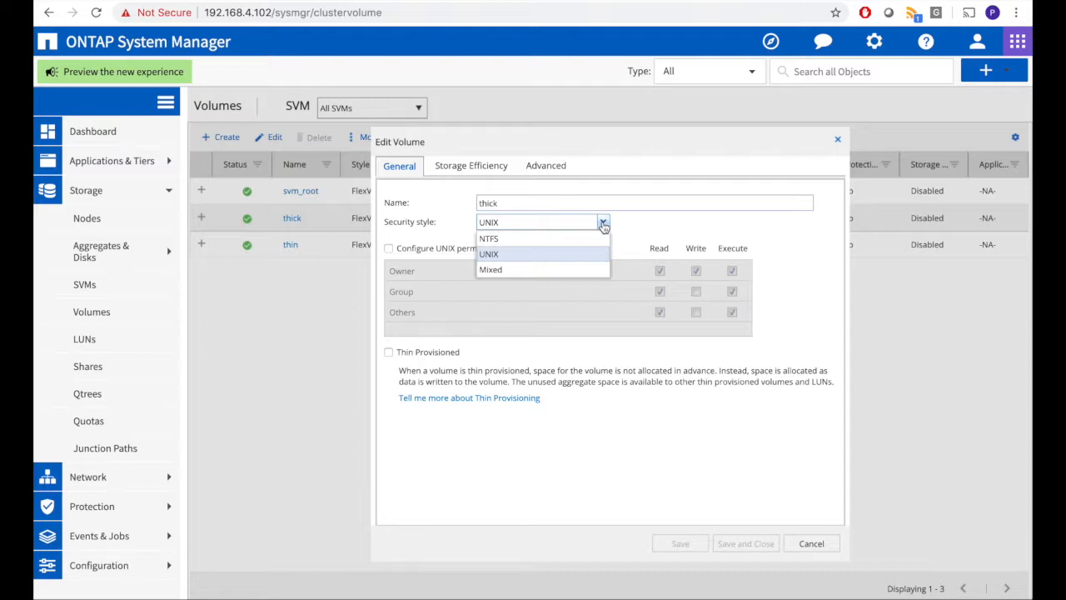
left_click(603, 223)
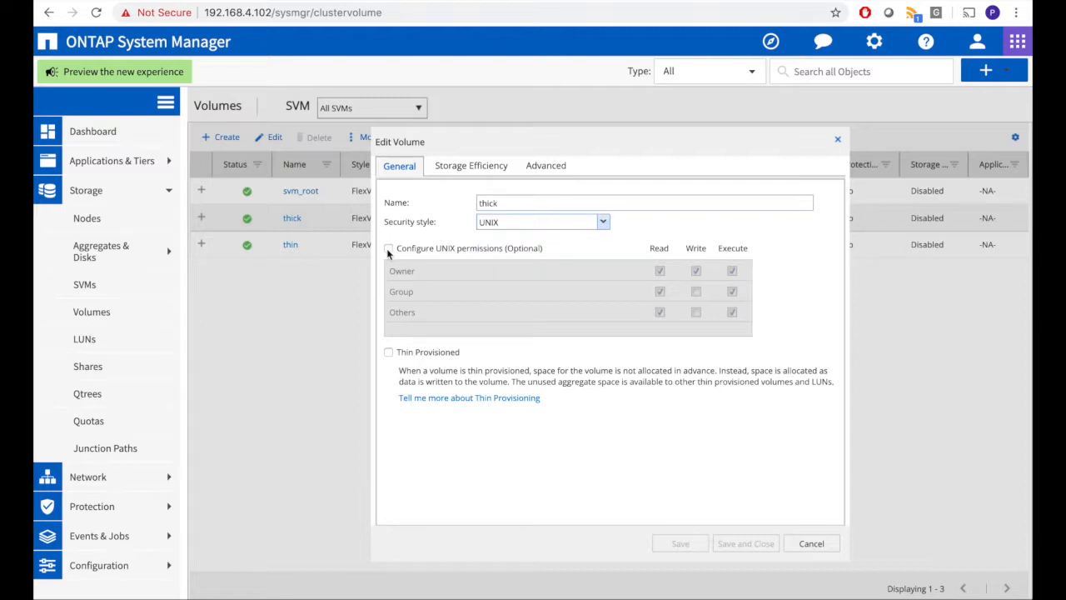
left_click(389, 249)
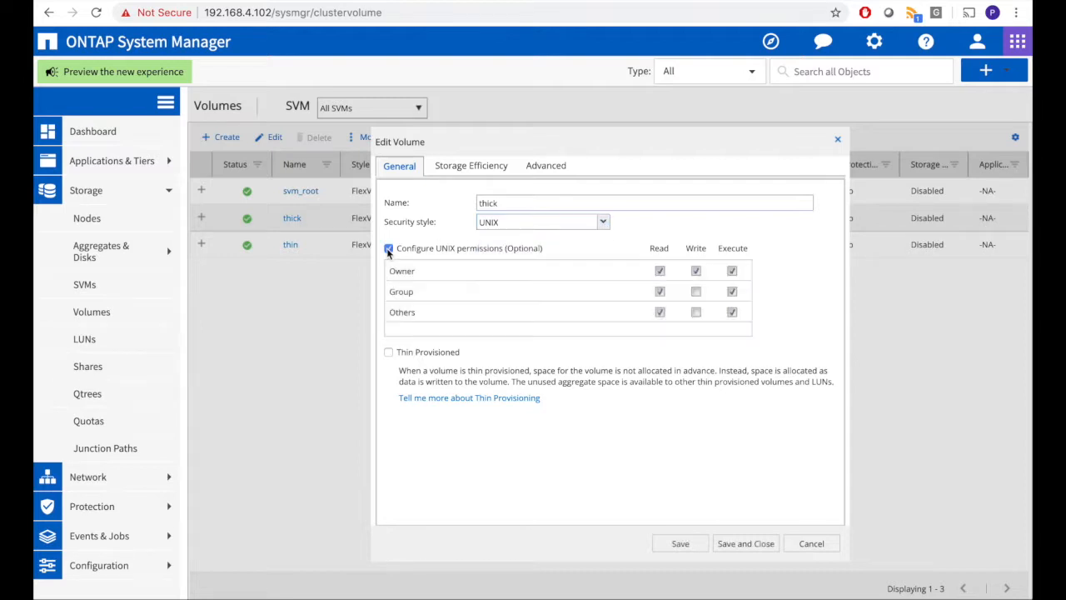
left_click(696, 293)
- Try the NTFS security style on the thick volume, and set the style to Mixed
left_click(603, 223)
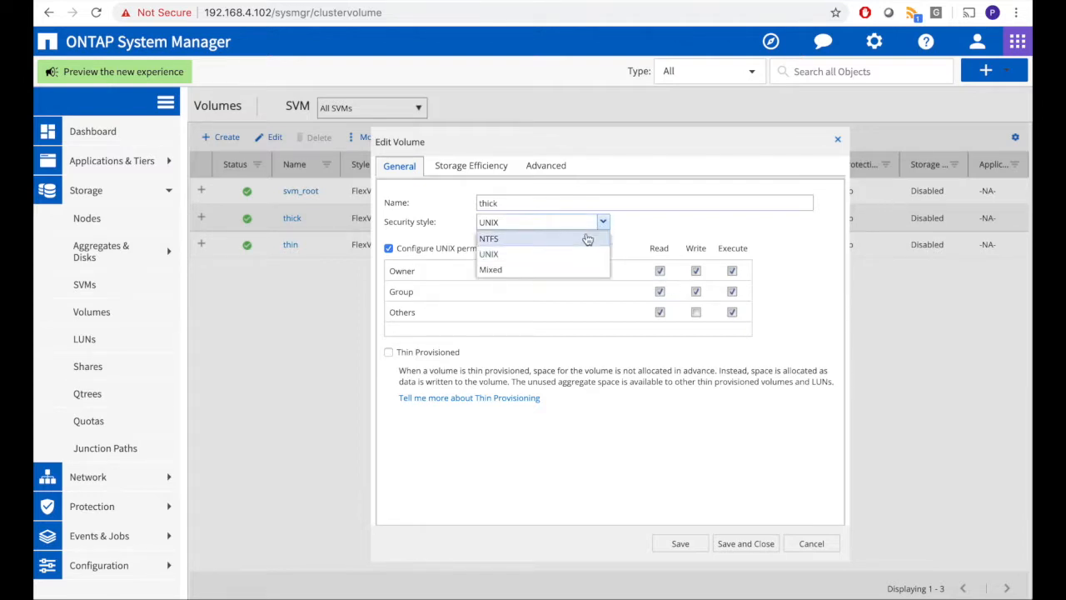
left_click(587, 239)
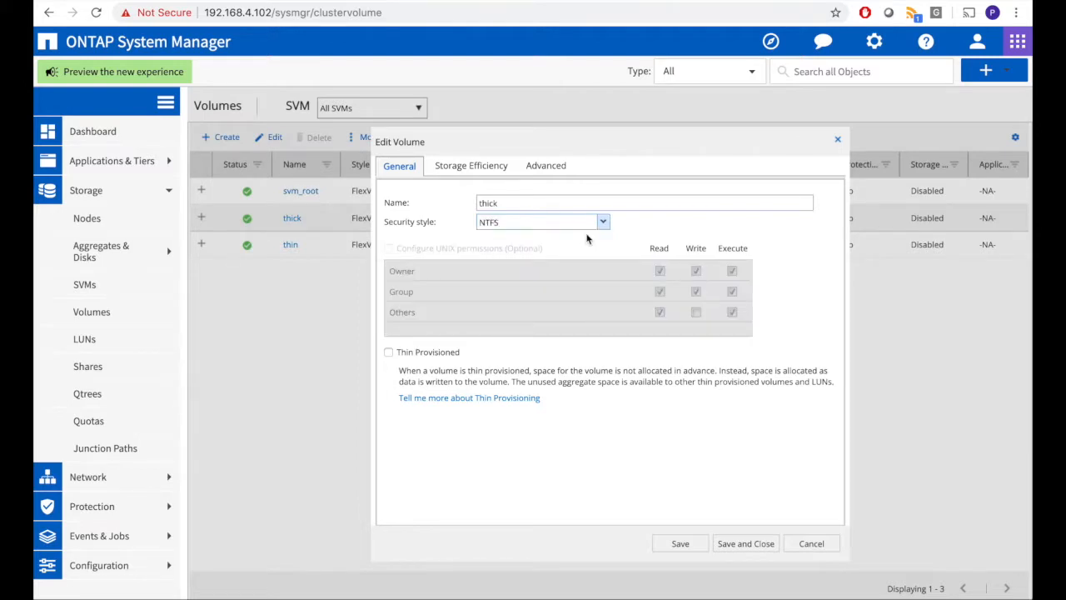
left_click(602, 222)
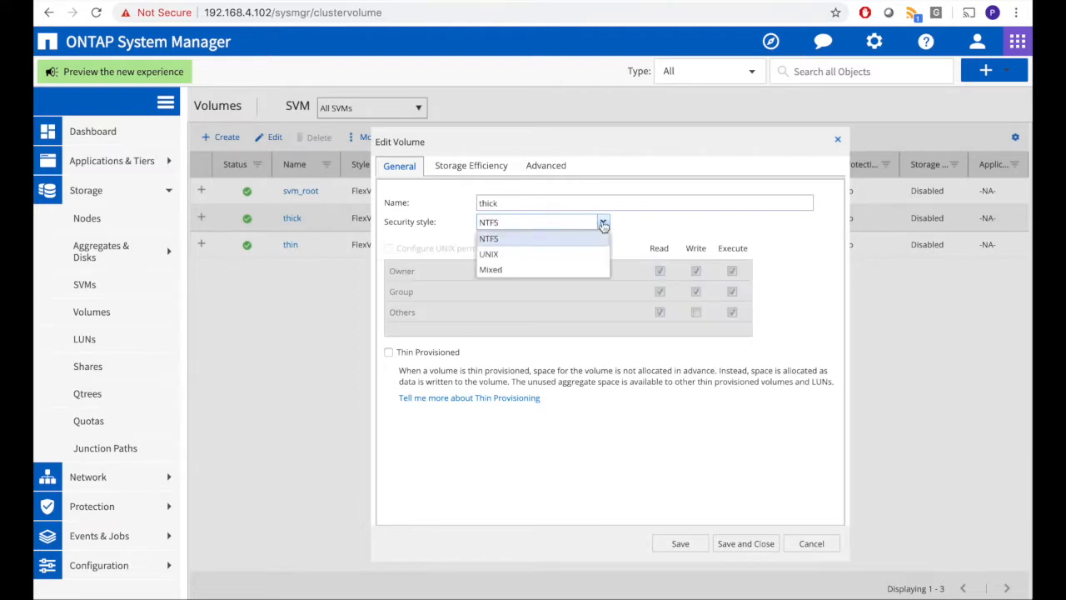
left_click(599, 276)
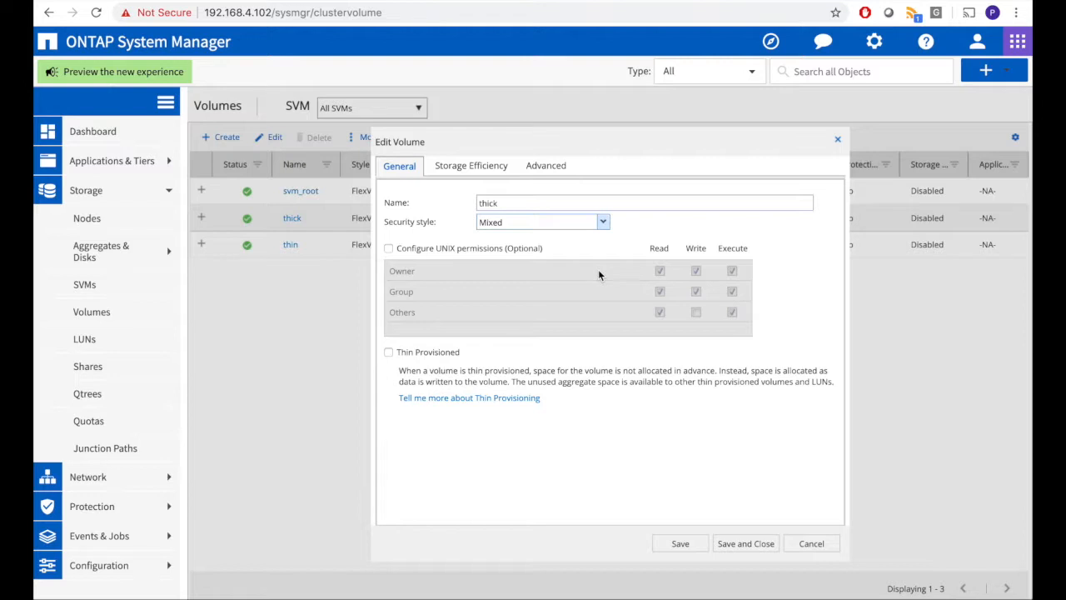
- Set the thick volume's security style to UNIX with the optional UNIX permissions configuration disabled, and save the volume
left_click(388, 249)
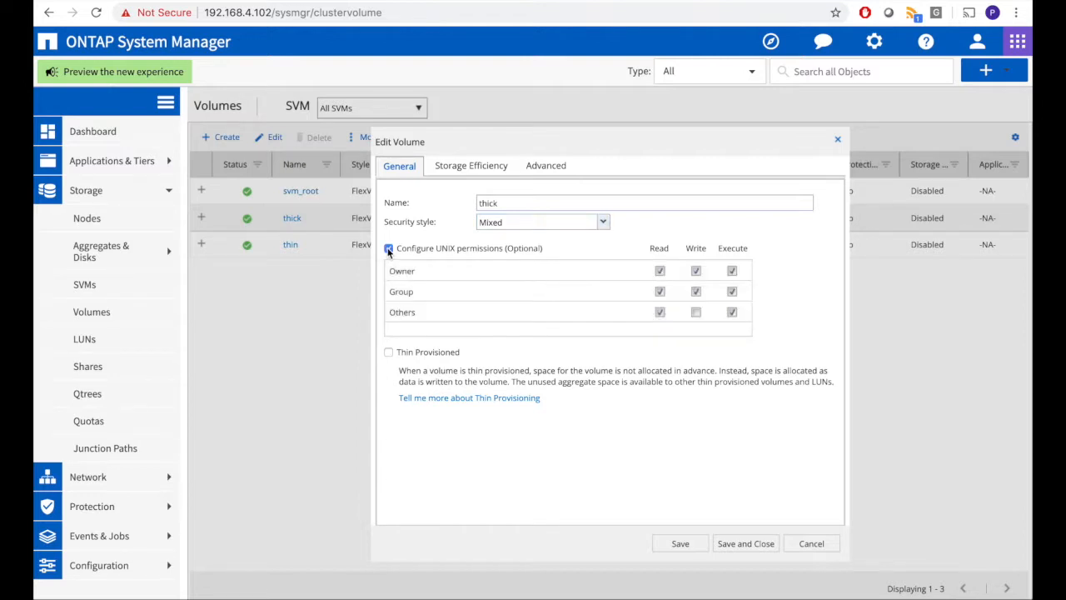
left_click(388, 249)
left_click(603, 223)
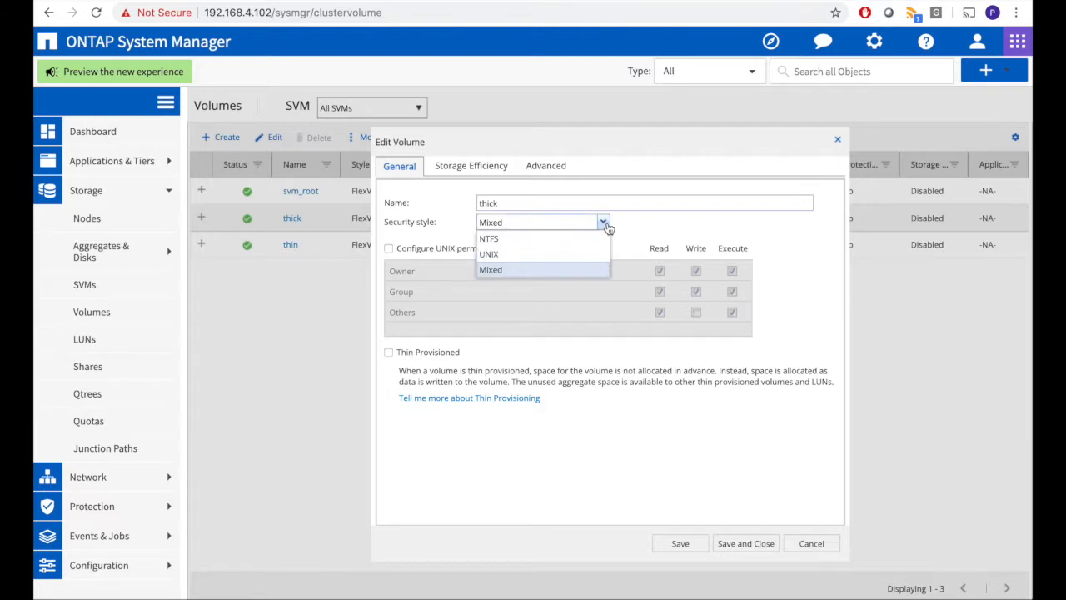
left_click(555, 255)
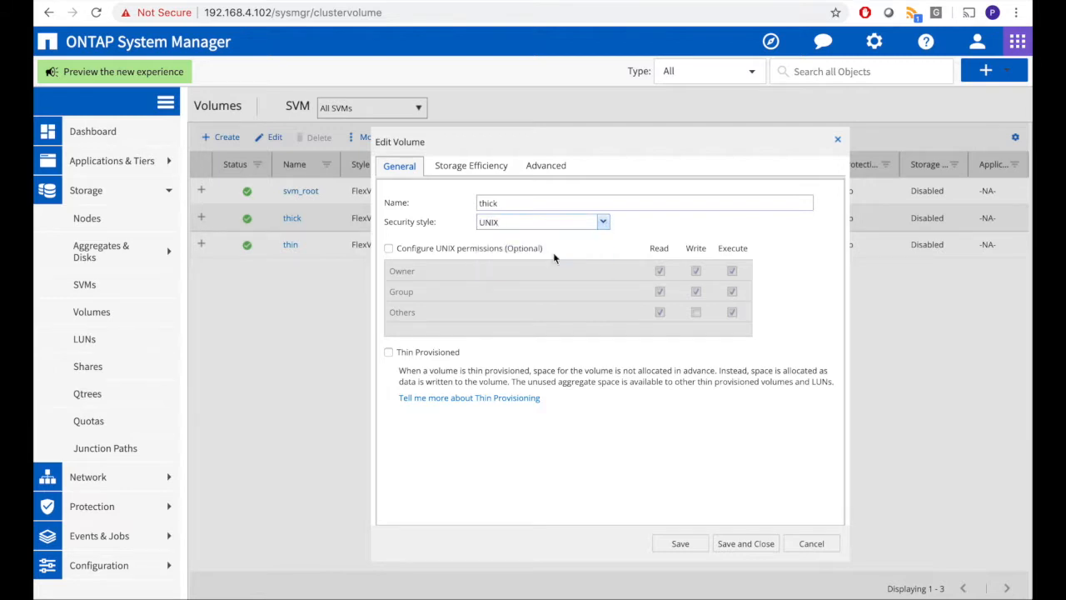
left_click(742, 546)
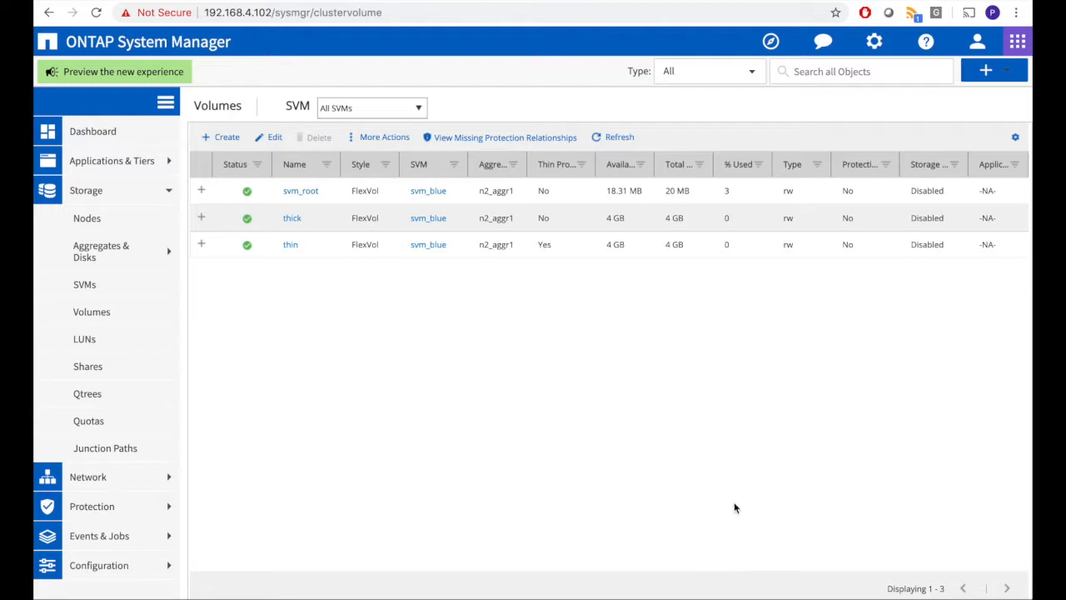
- Edit the thick volume again, enable Thin Provisioned, and save the change
right_click(290, 223)
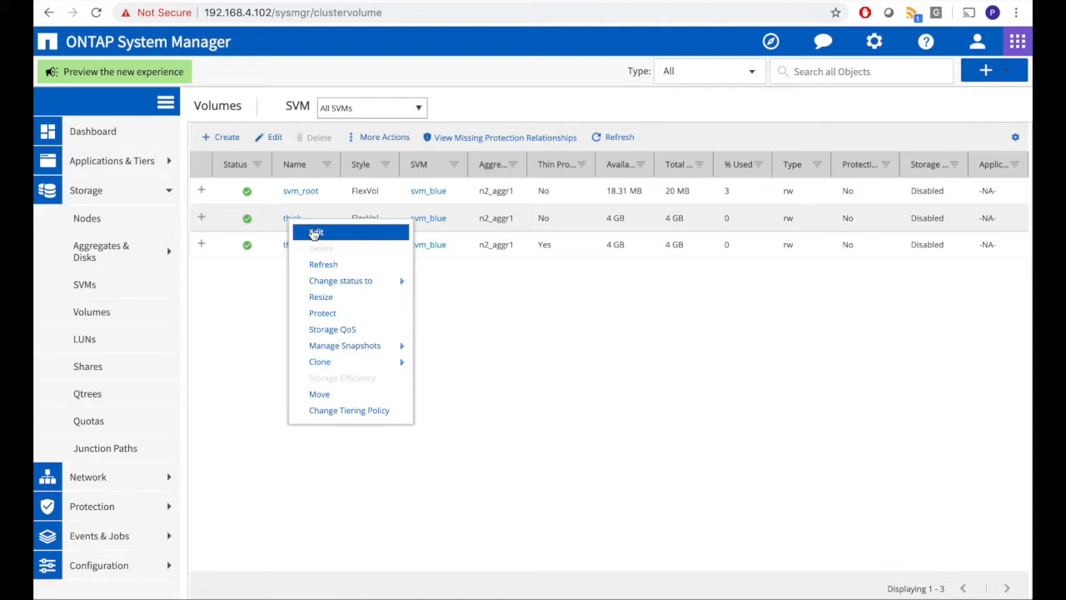
left_click(316, 234)
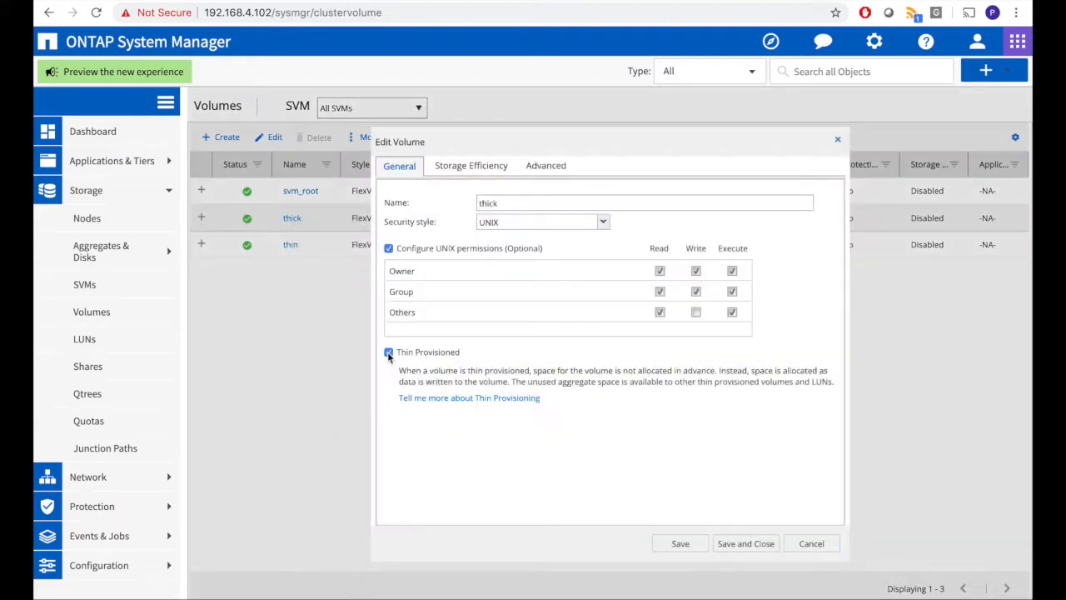
left_click(745, 544)
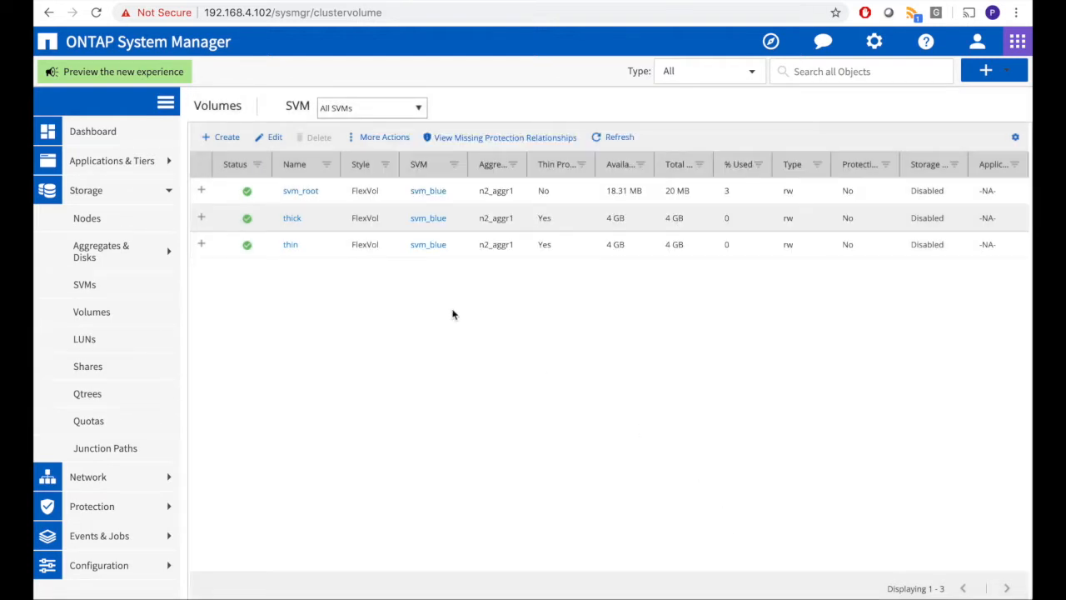
- Check the available and used space of aggregate n2_aggr1 in the aggregate list, and return to the dashboard
left_click(151, 251)
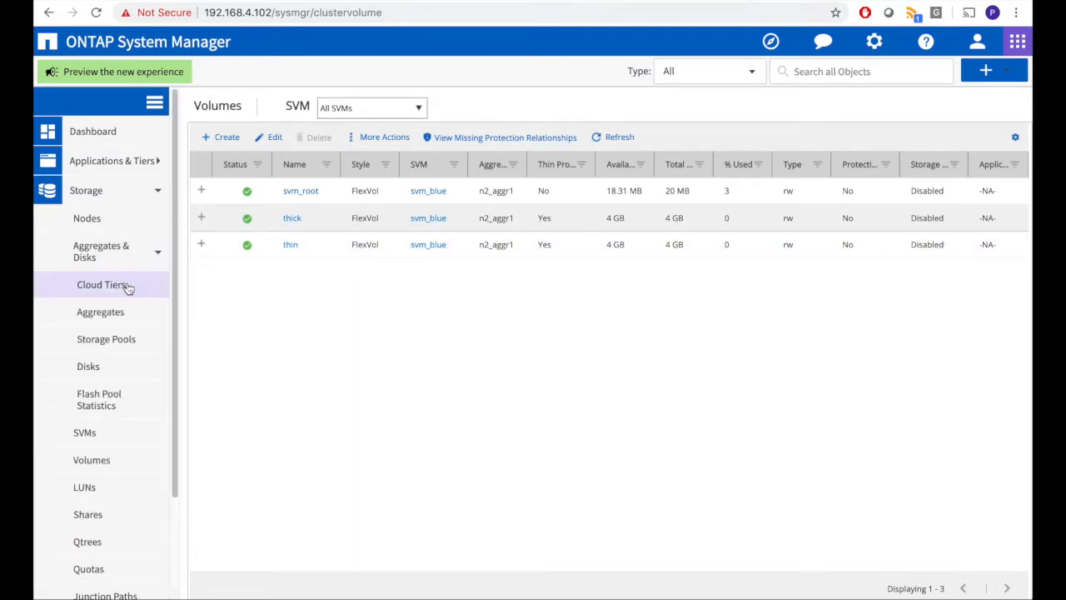
left_click(122, 316)
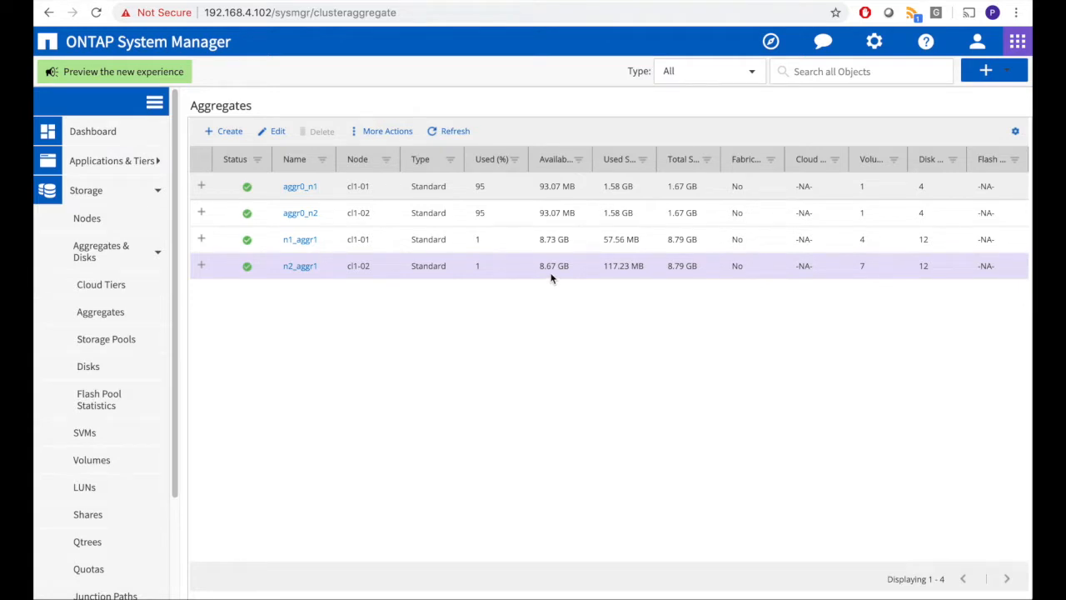
left_click(153, 195)
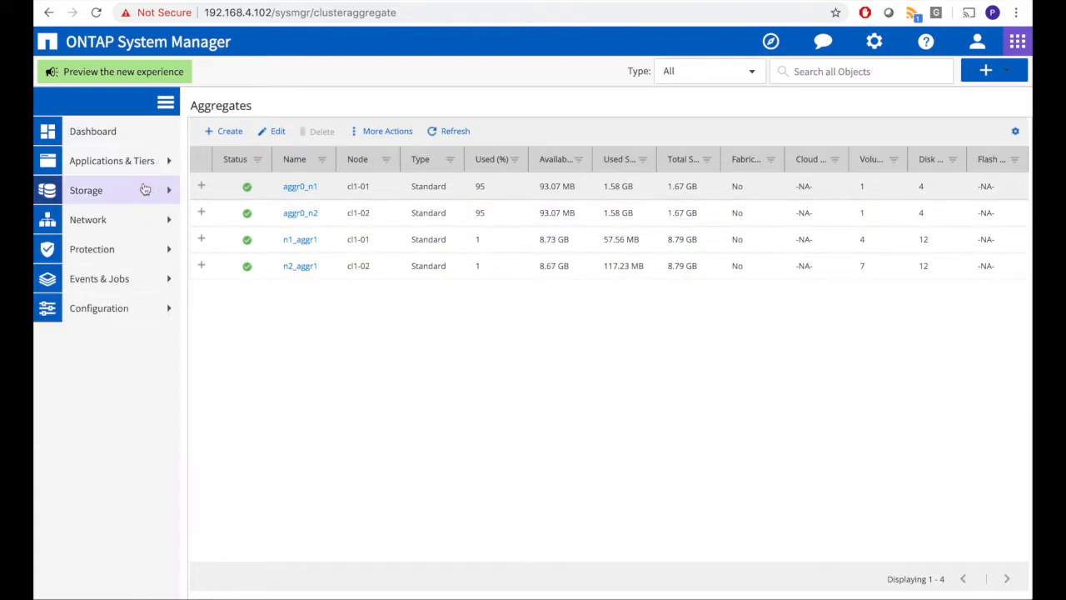
left_click(117, 140)
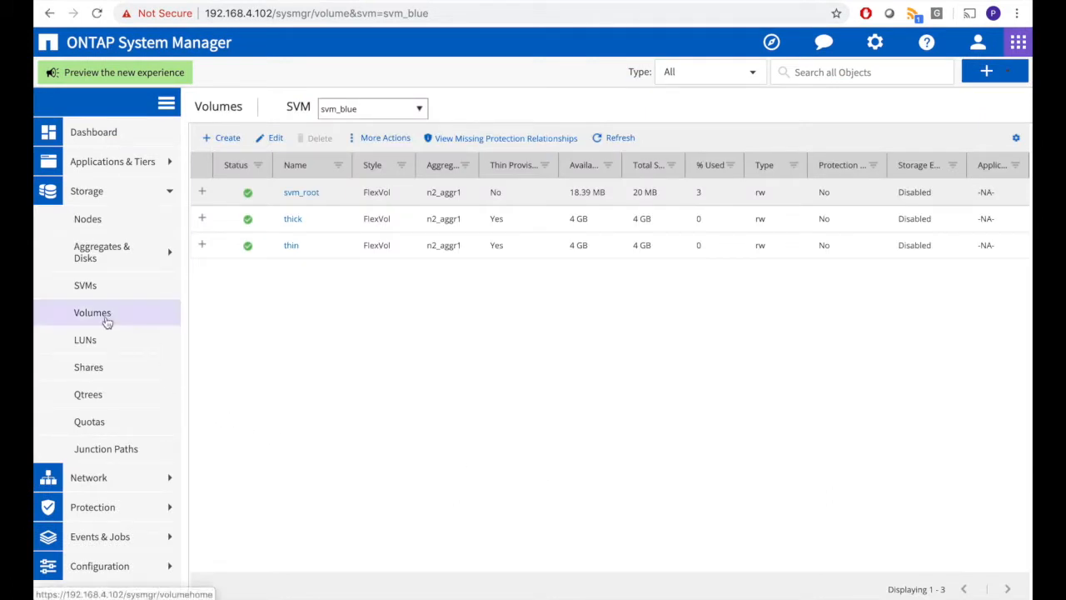
- Mount the thick volume in the svm_blue namespace with junction name thickvol under junction path /
left_click(105, 449)
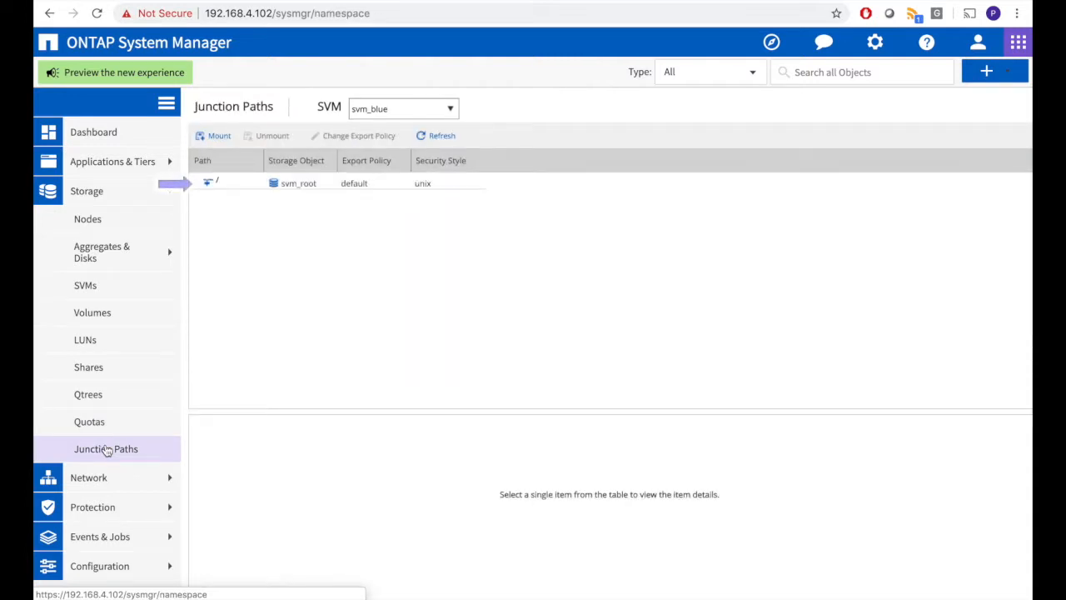
left_click(451, 109)
left_click(451, 110)
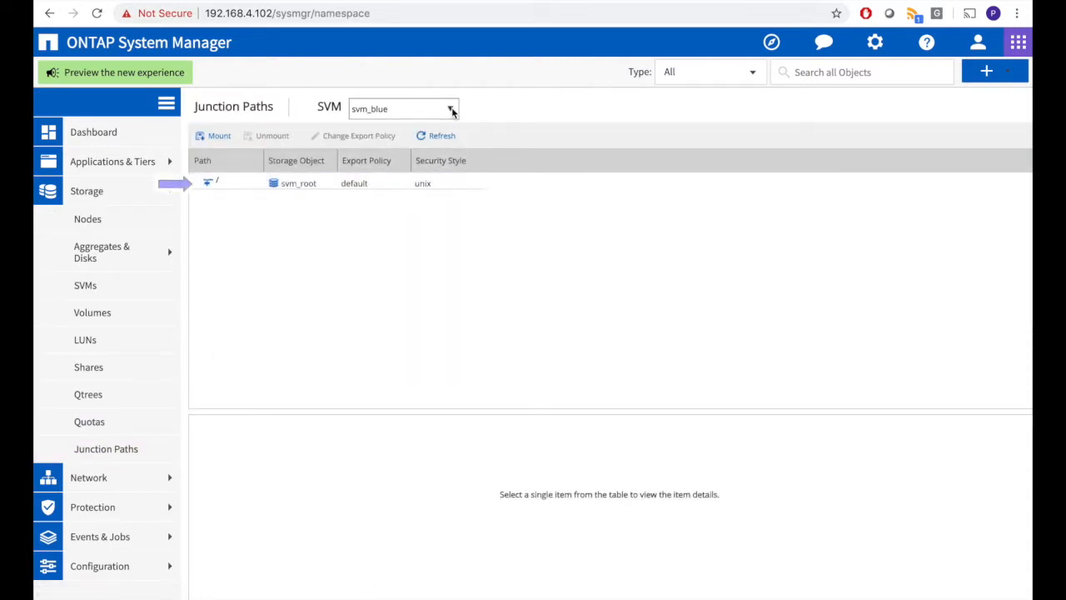
left_click(220, 138)
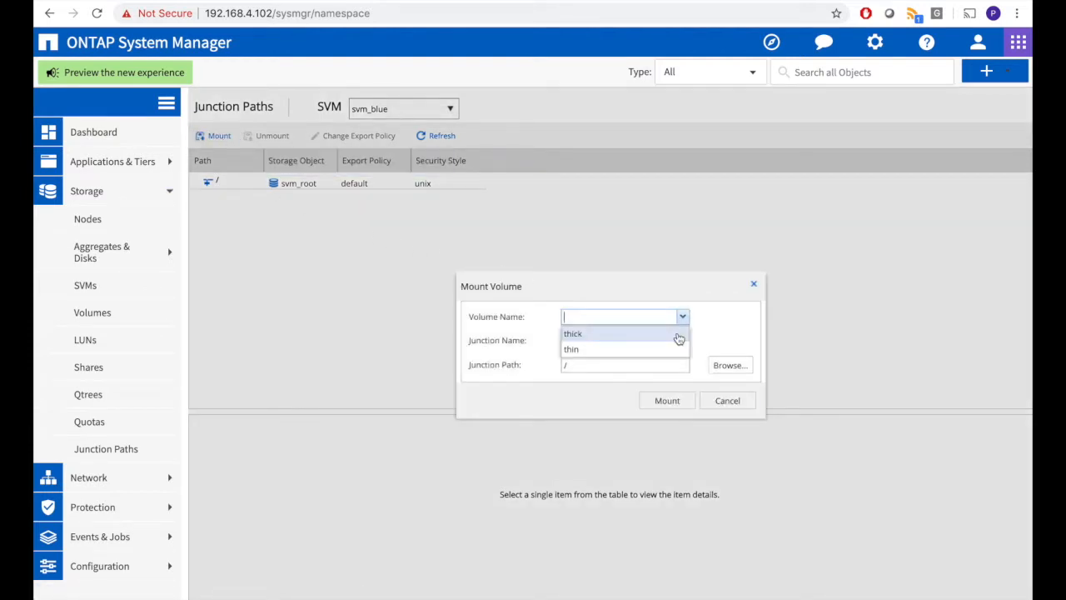
left_click(678, 335)
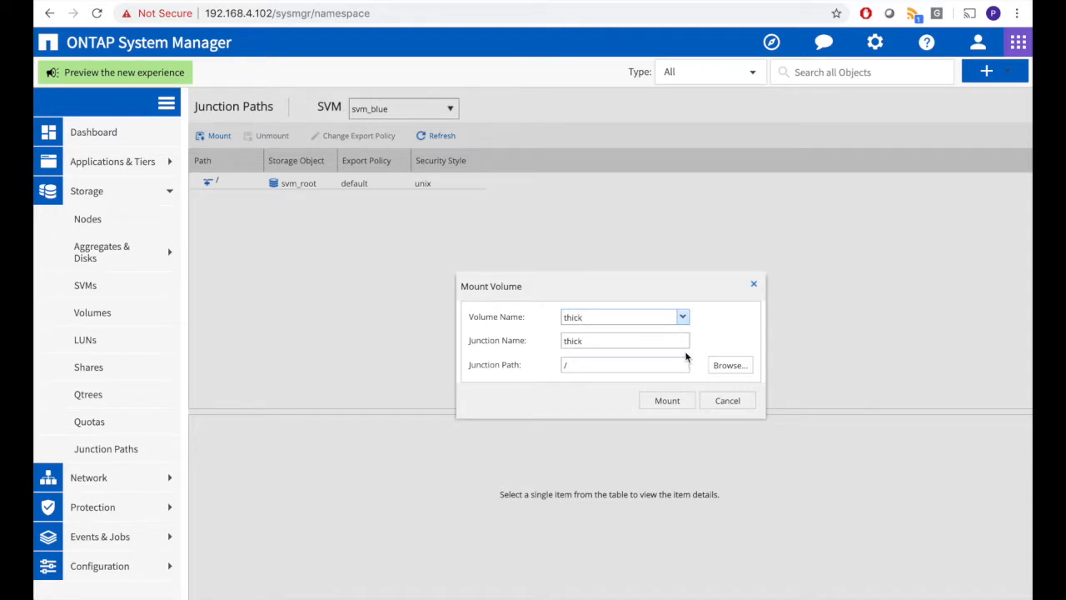
left_click(679, 341)
type("vol")
left_click(597, 365)
left_click(680, 401)
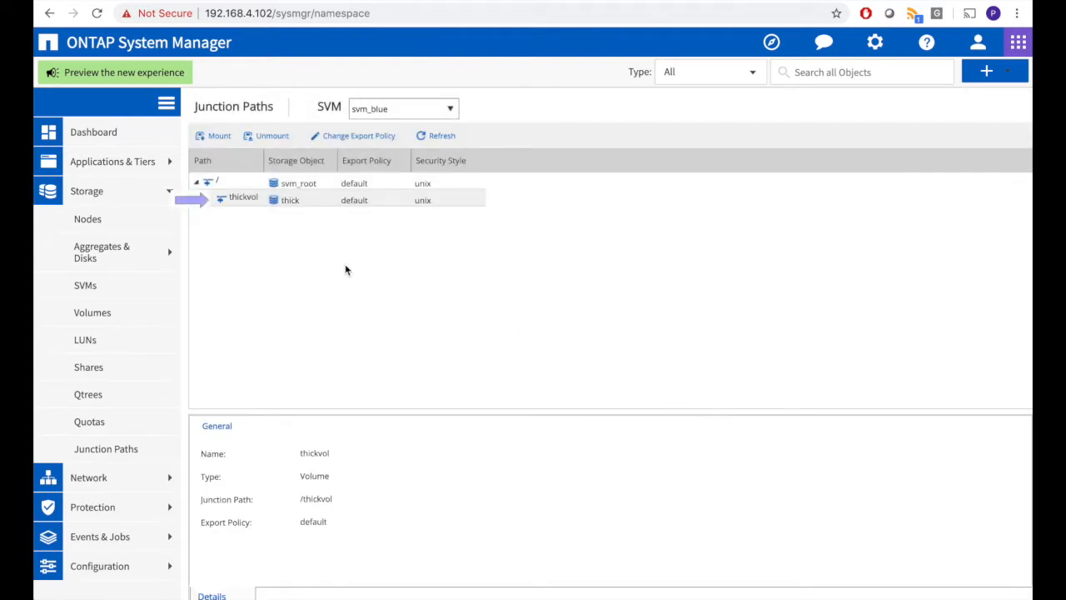
- Move the thick volume to destination aggregate n1_aggr1 with tiering policy none, and dismiss the job notice
left_click(100, 322)
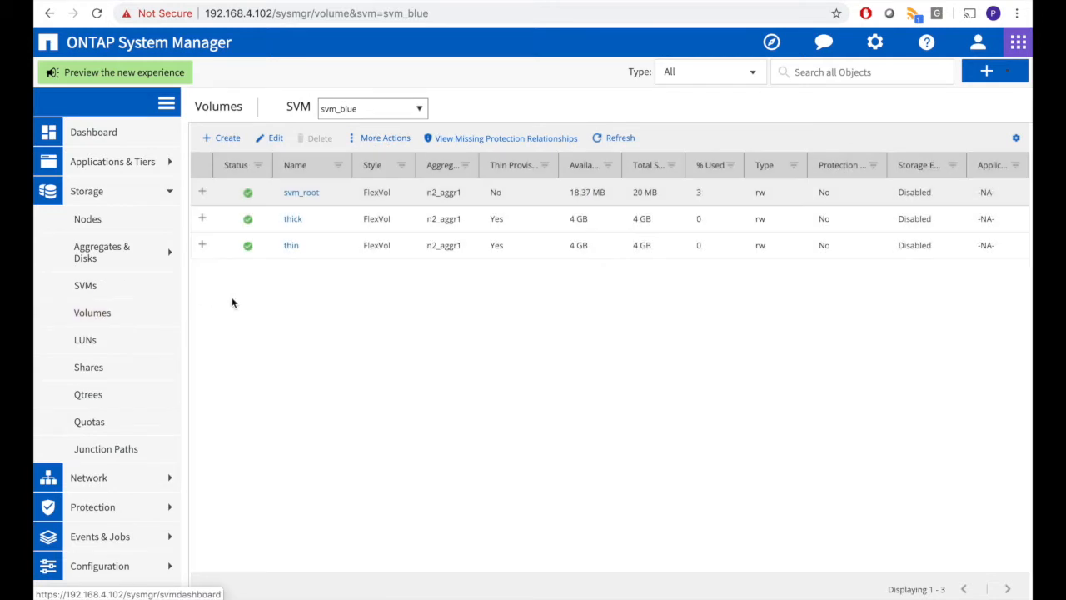
right_click(288, 226)
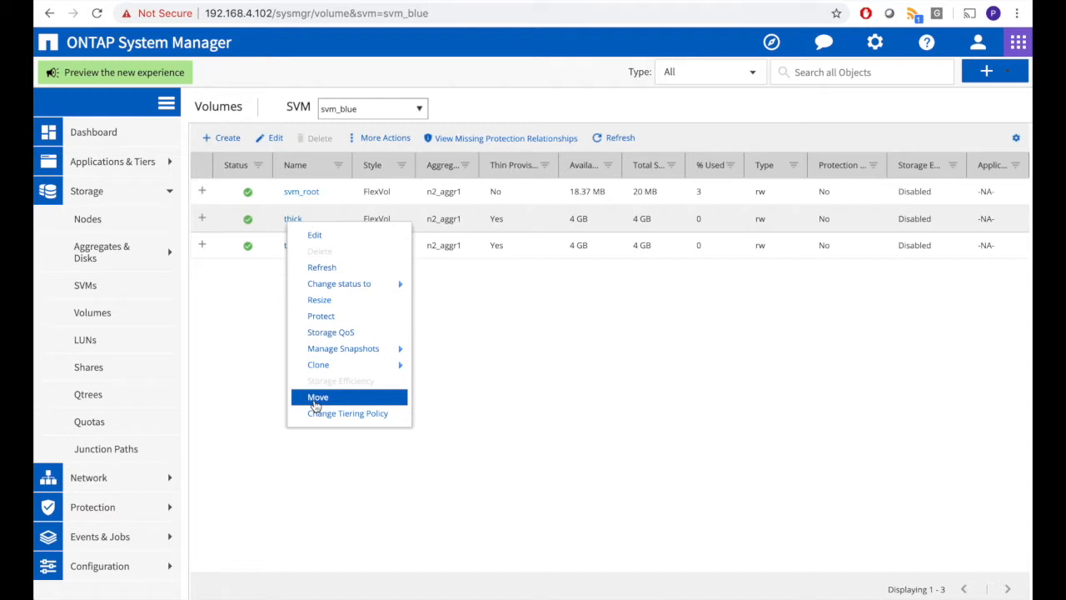
left_click(315, 400)
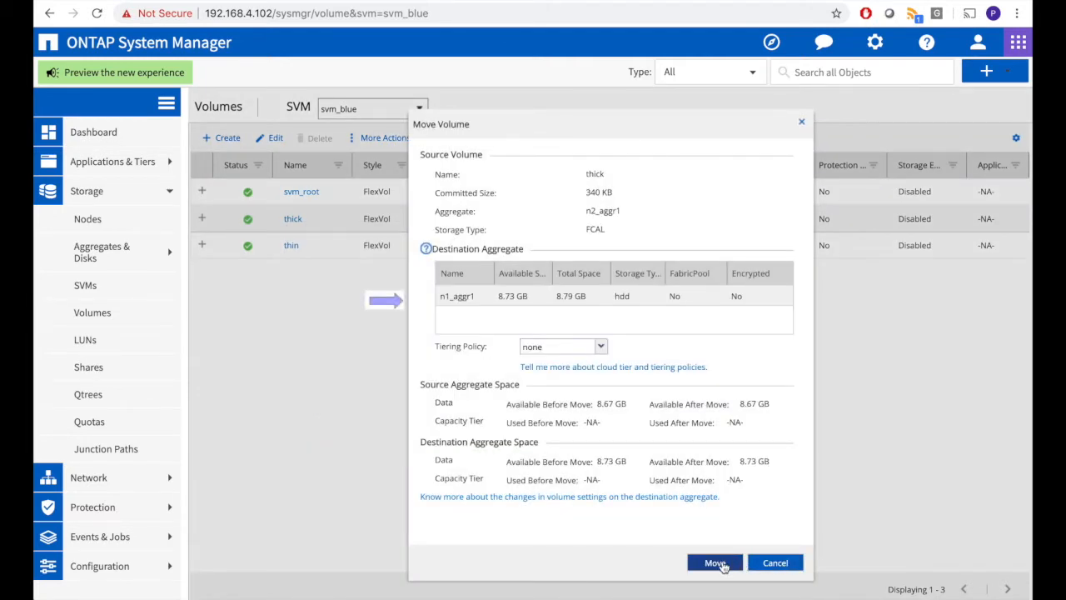
left_click(723, 565)
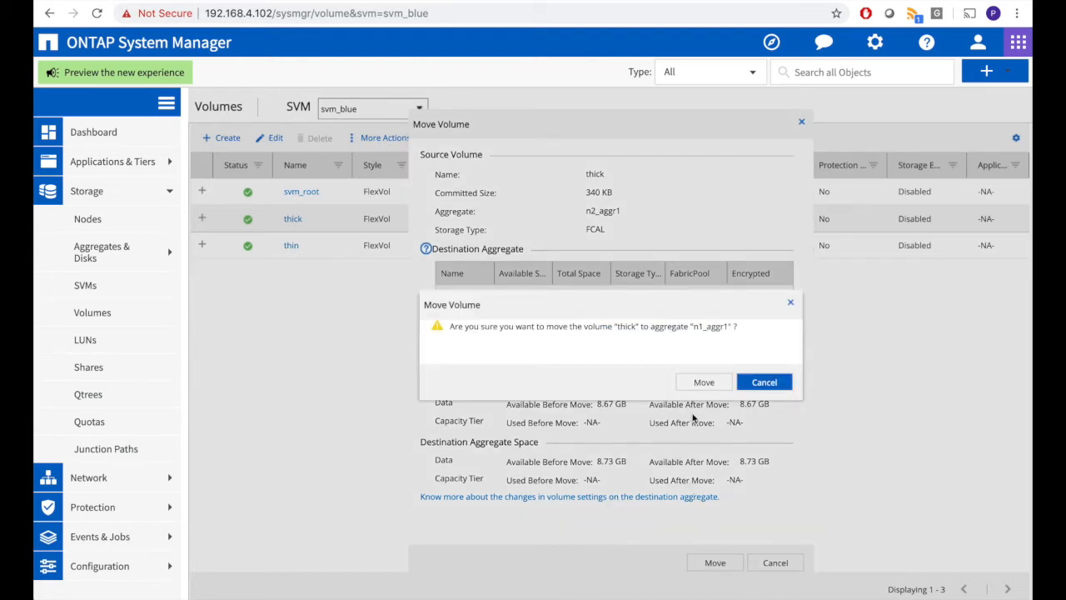
left_click(713, 387)
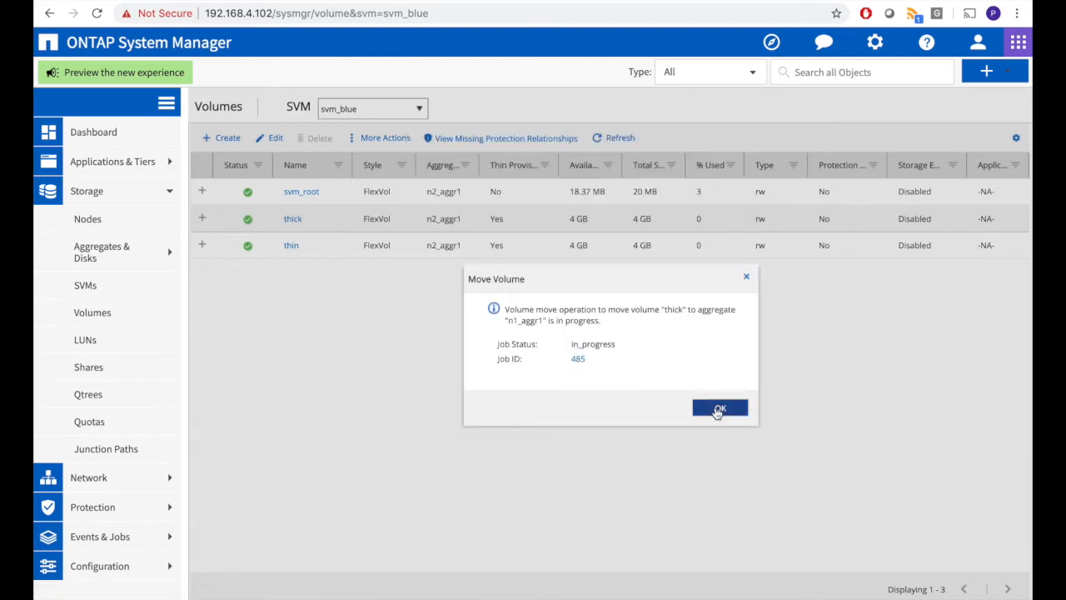
left_click(718, 410)
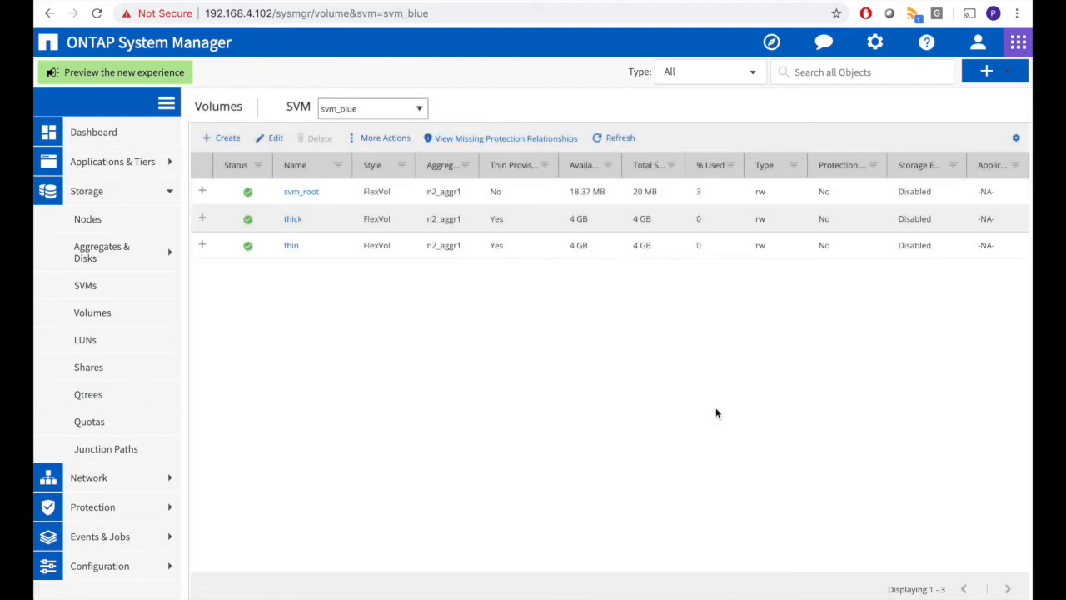
- Reload the volume list to check which aggregate hosts the thick volume, and return to the dashboard
left_click(97, 14)
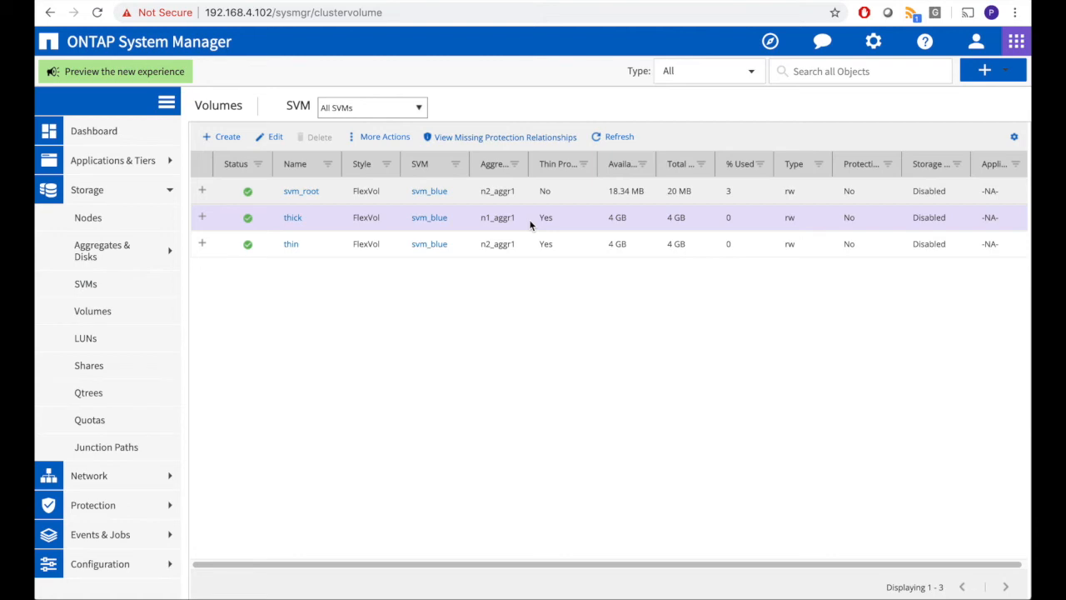
left_click(170, 194)
left_click(159, 137)
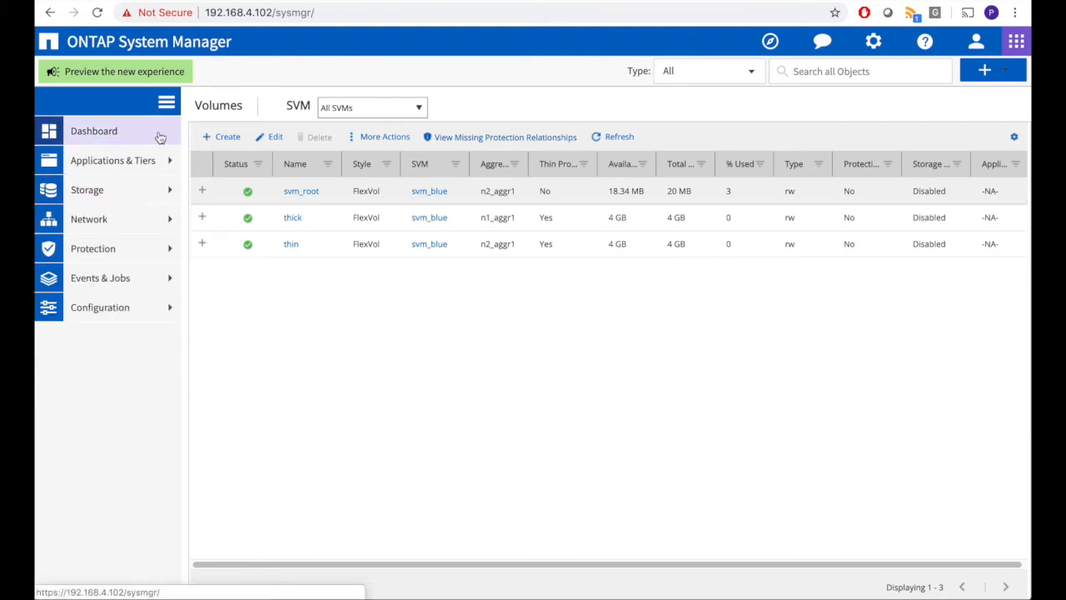